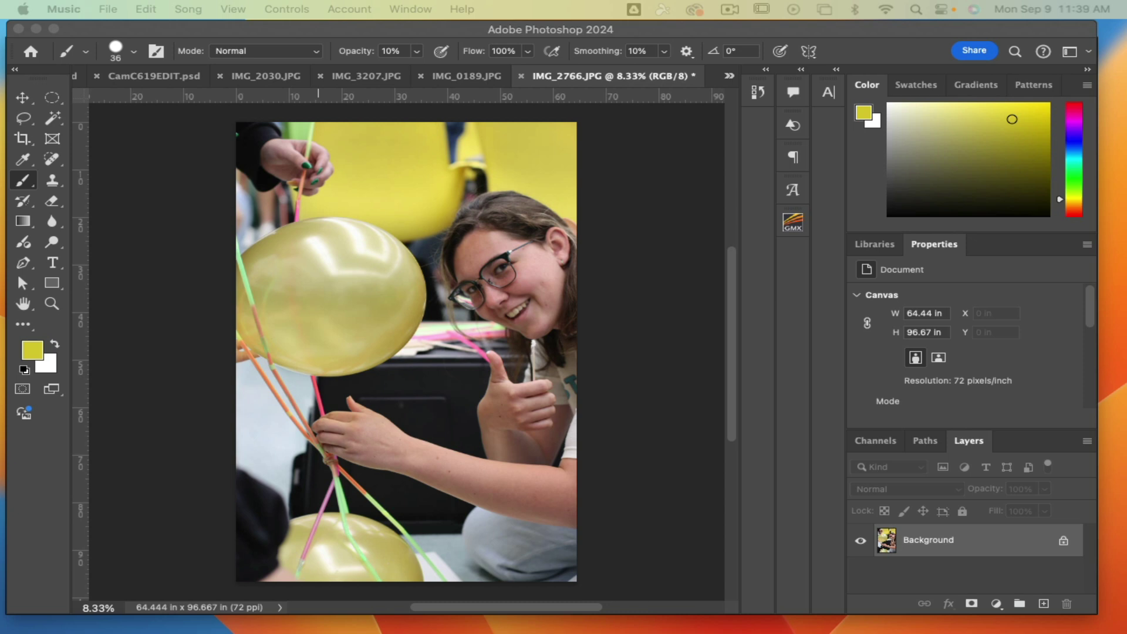
Add a Black & White adjustment layer named Black & White 1 above the Background
left_click(415, 32)
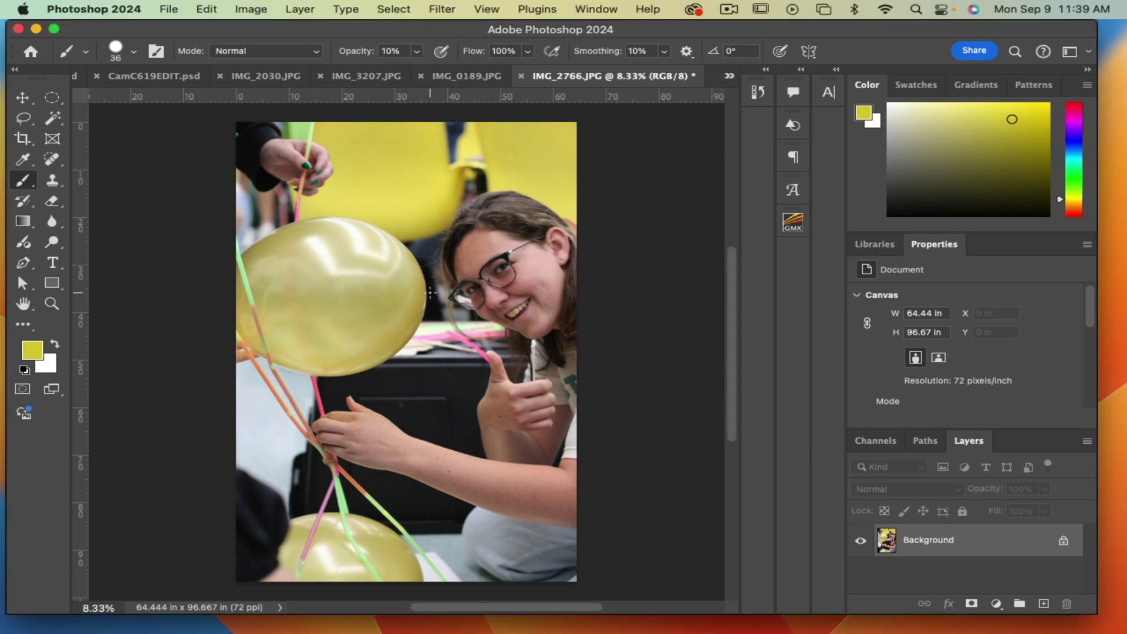
left_click(305, 6)
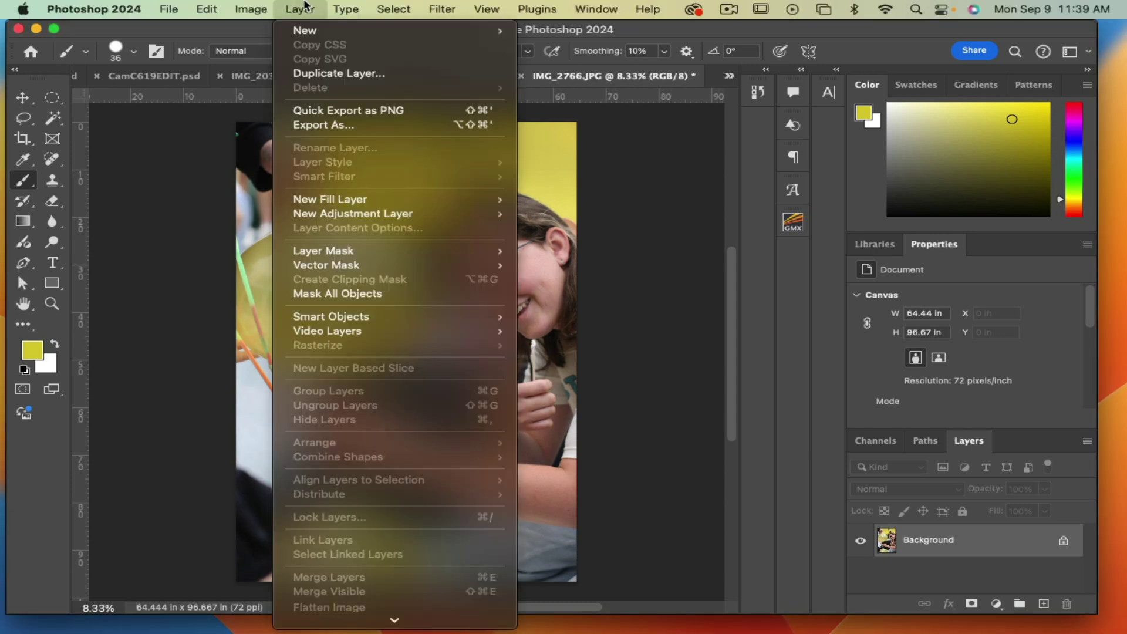
mouse_move(341, 217)
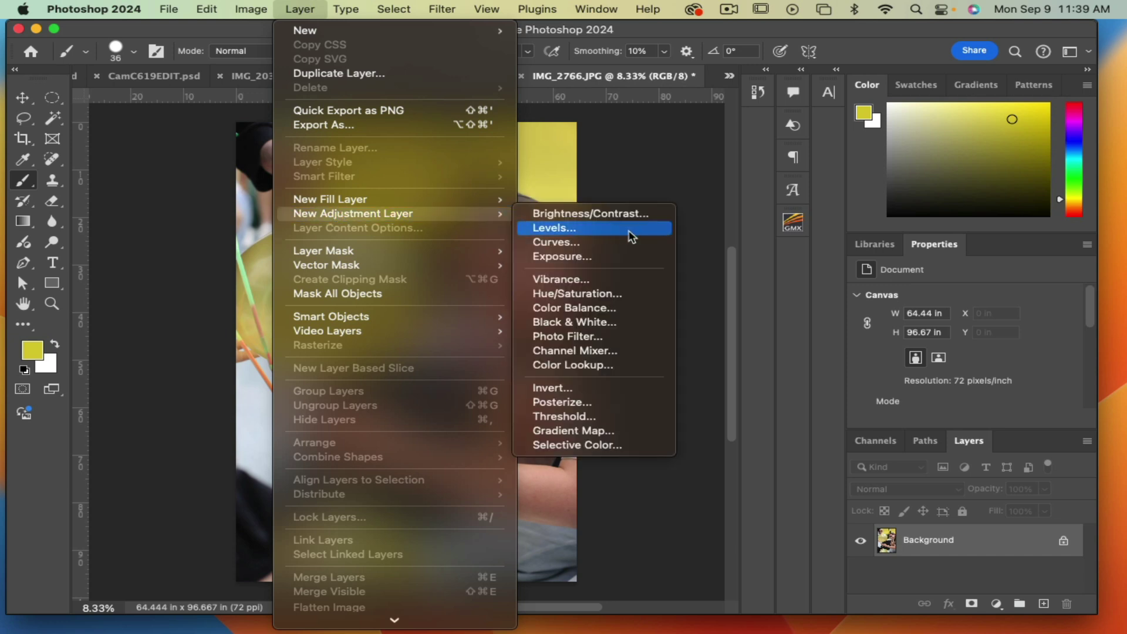
left_click(604, 323)
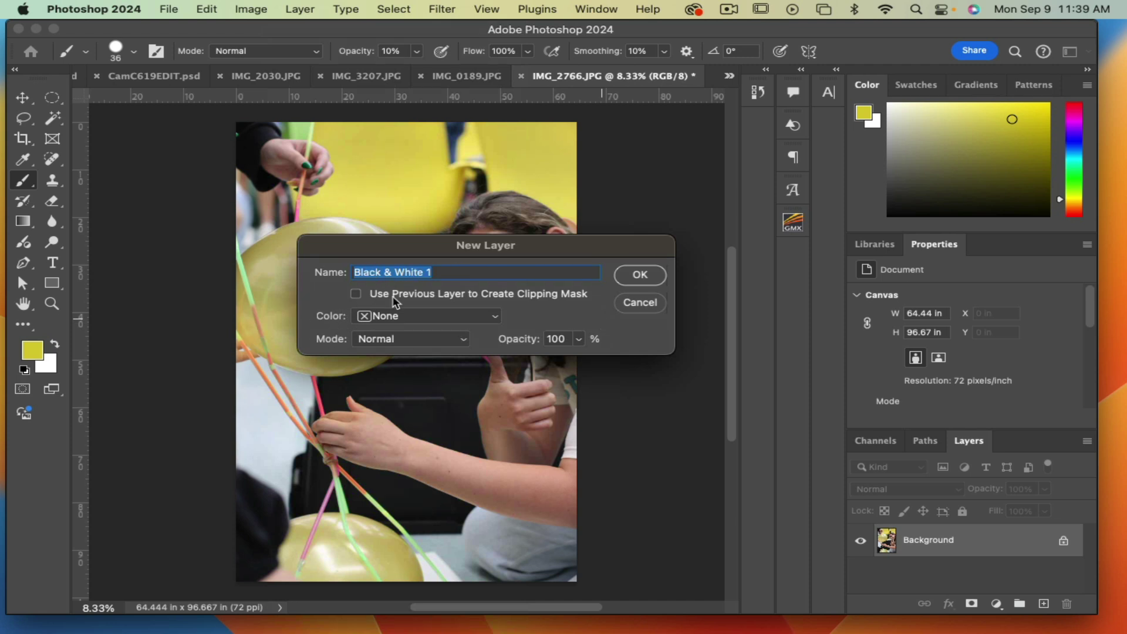
left_click(650, 277)
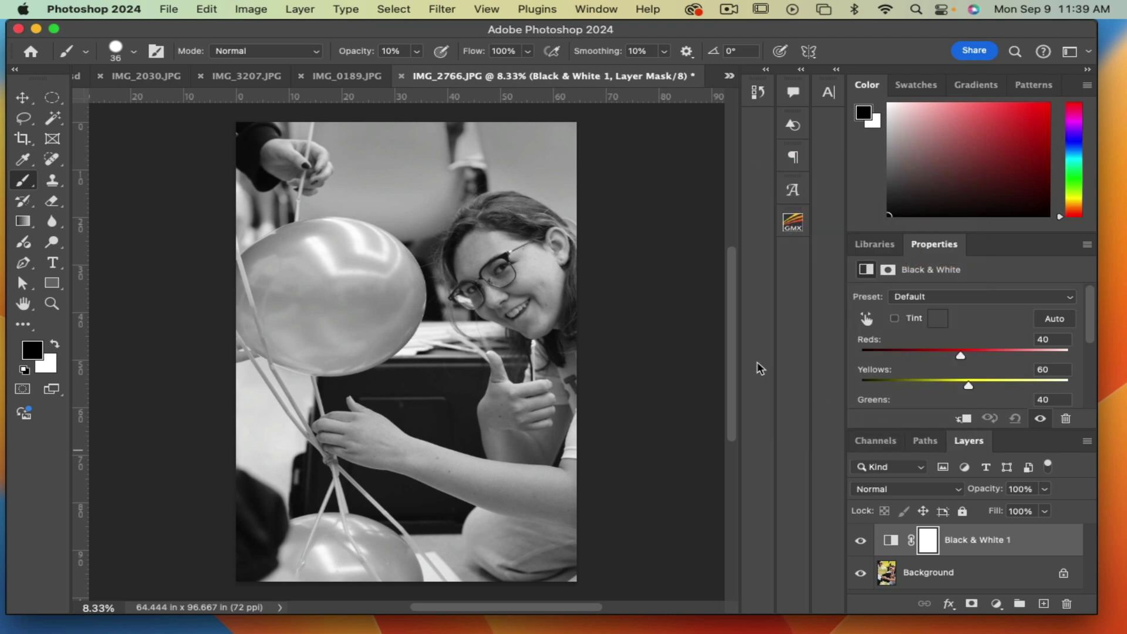
Float the Layers panel over the canvas and select the Black & White 1 layer's mask
left_click_drag(966, 442, 374, 163)
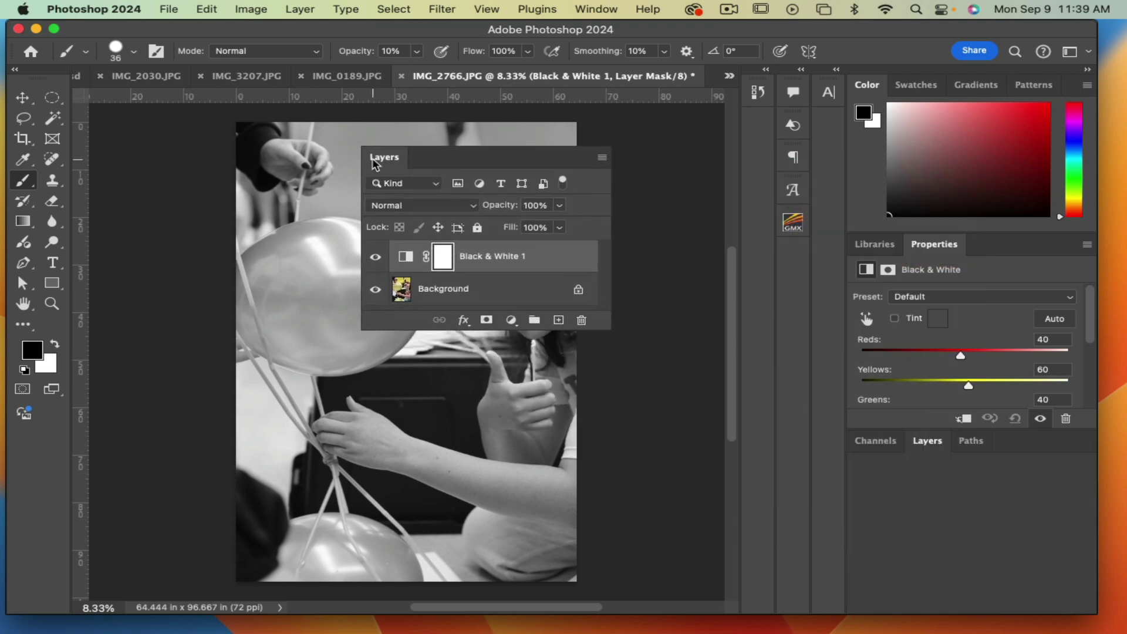
left_click_drag(457, 144, 219, 131)
left_click(183, 285)
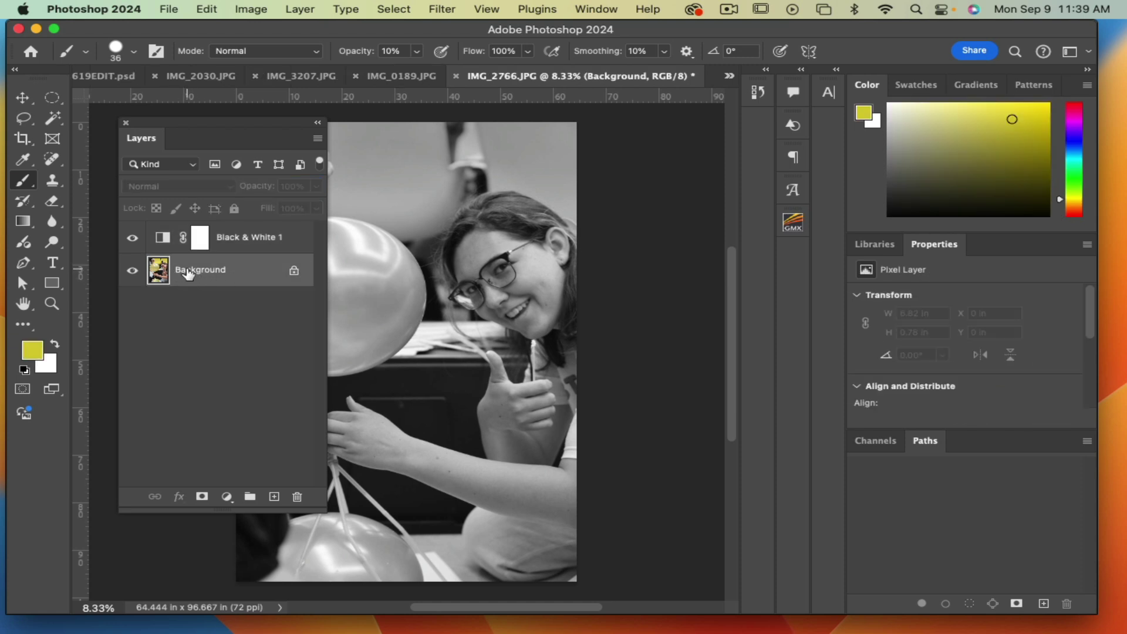
left_click(232, 245)
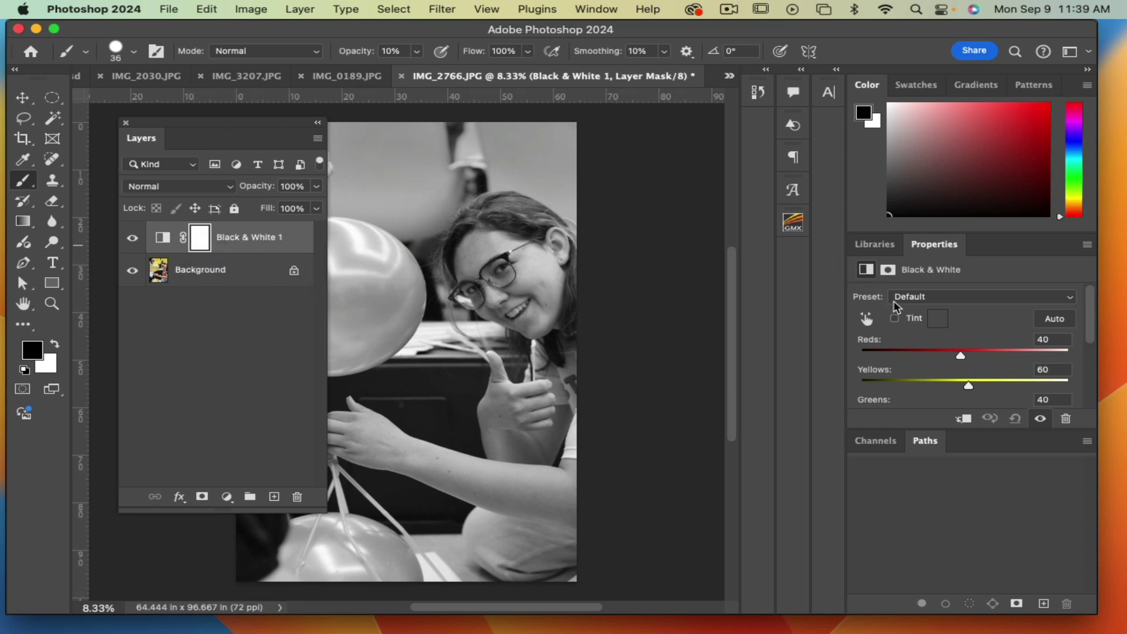
Float the Properties panel beside the canvas to show the Black & White settings
scroll(938, 349, "down", 1)
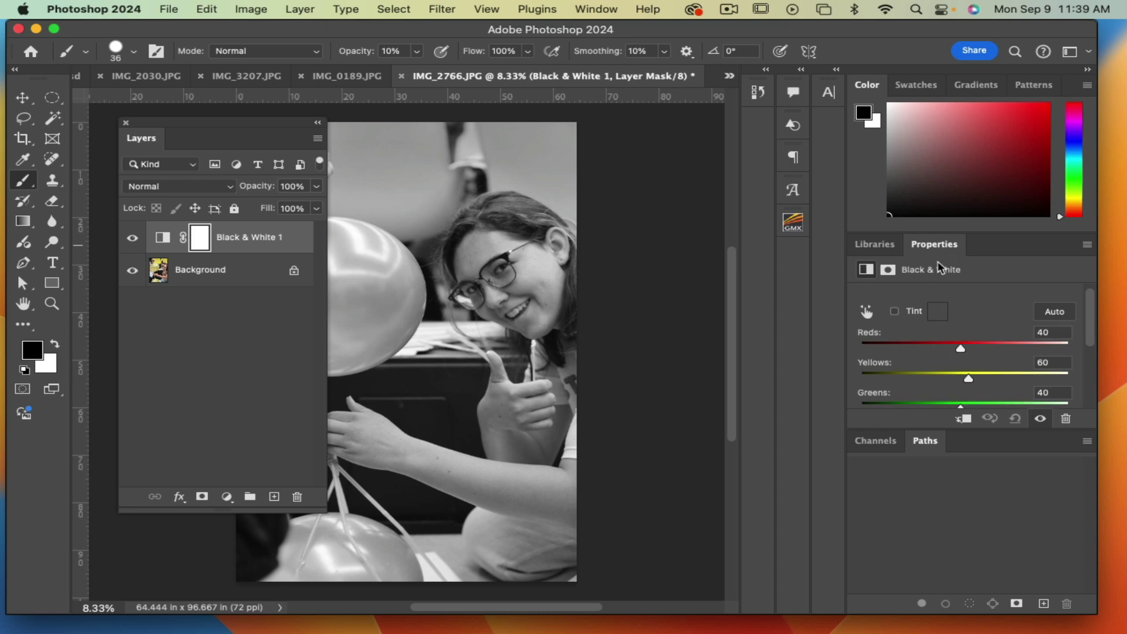
scroll(956, 372, "down", 3)
scroll(956, 377, "up", 3)
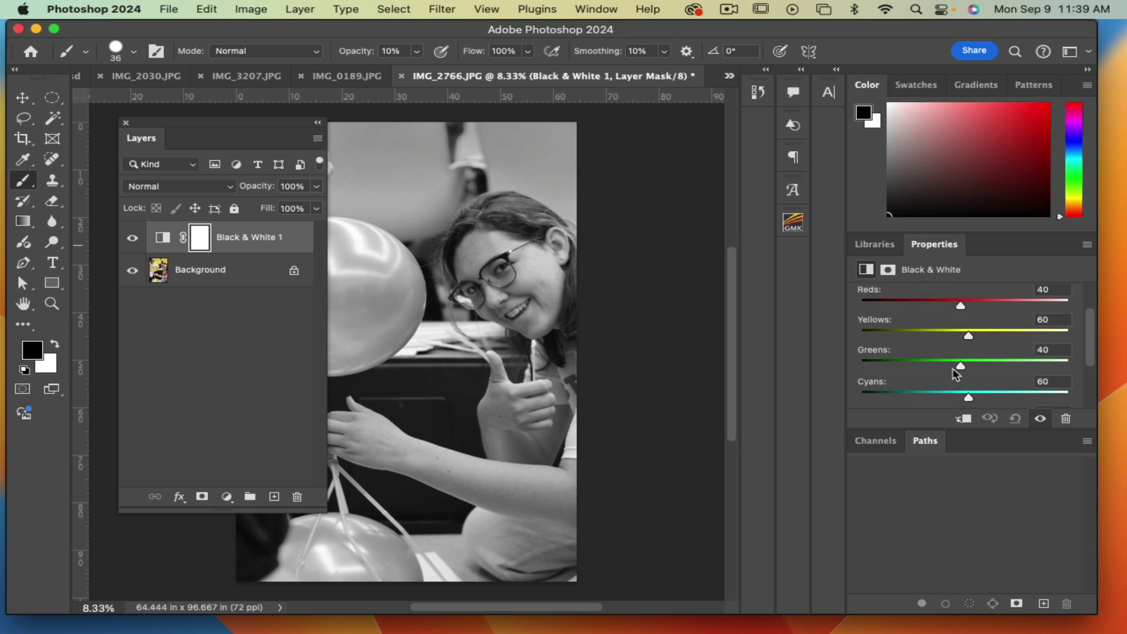
left_click_drag(940, 245, 579, 129)
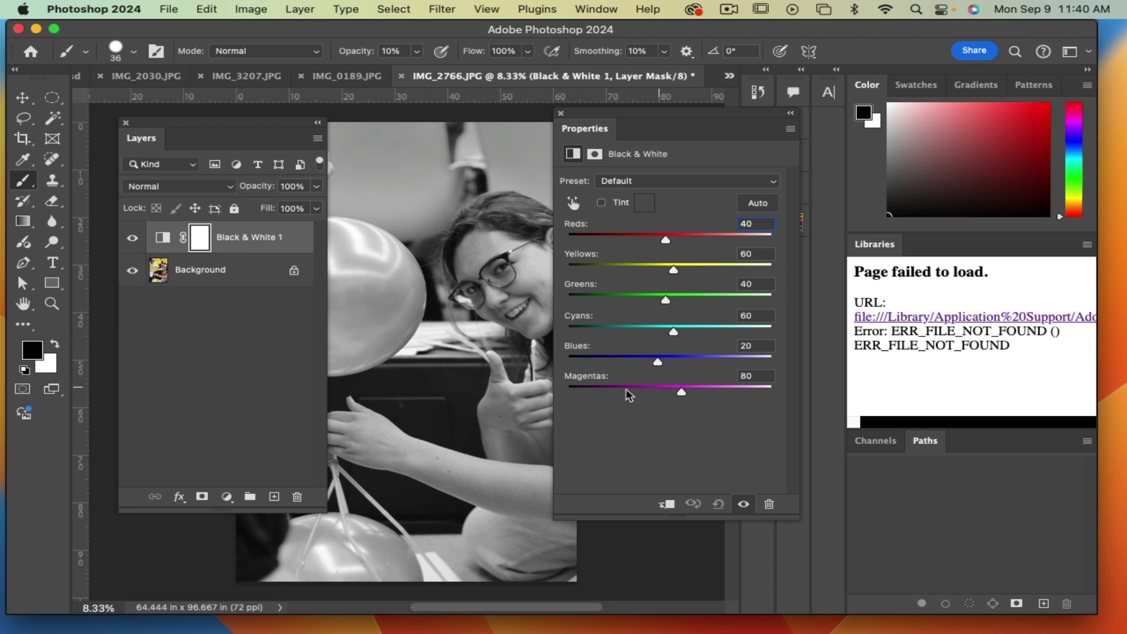
Set Reds 79, Blues -78 and Magentas -30, redock Properties and refloat Layers
mouse_move(136, 145)
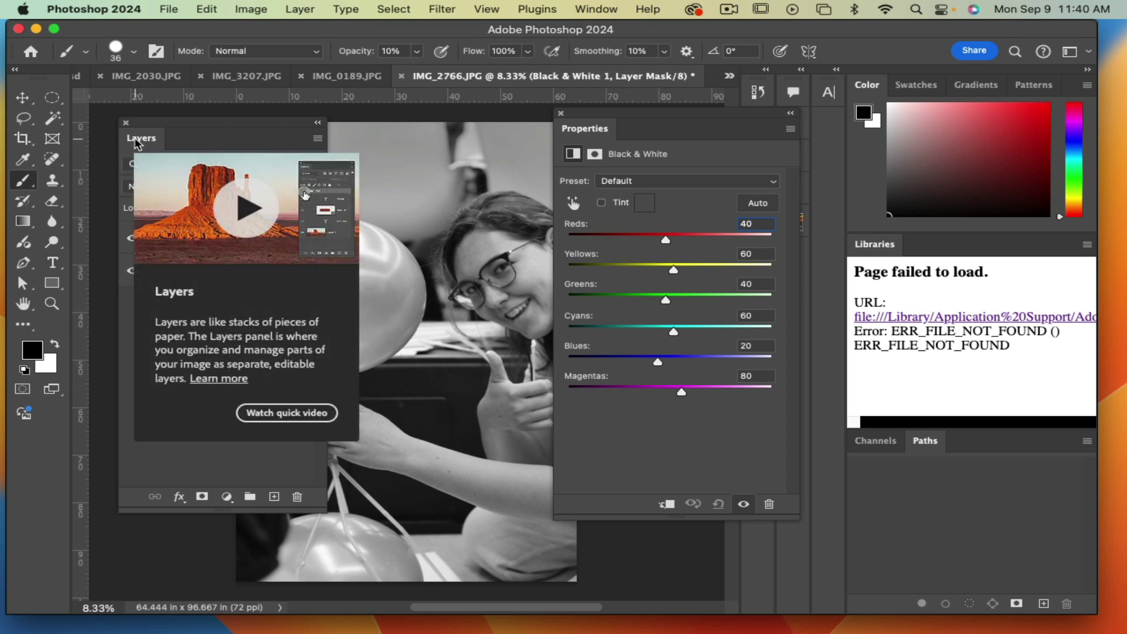
left_click_drag(136, 144, 956, 456)
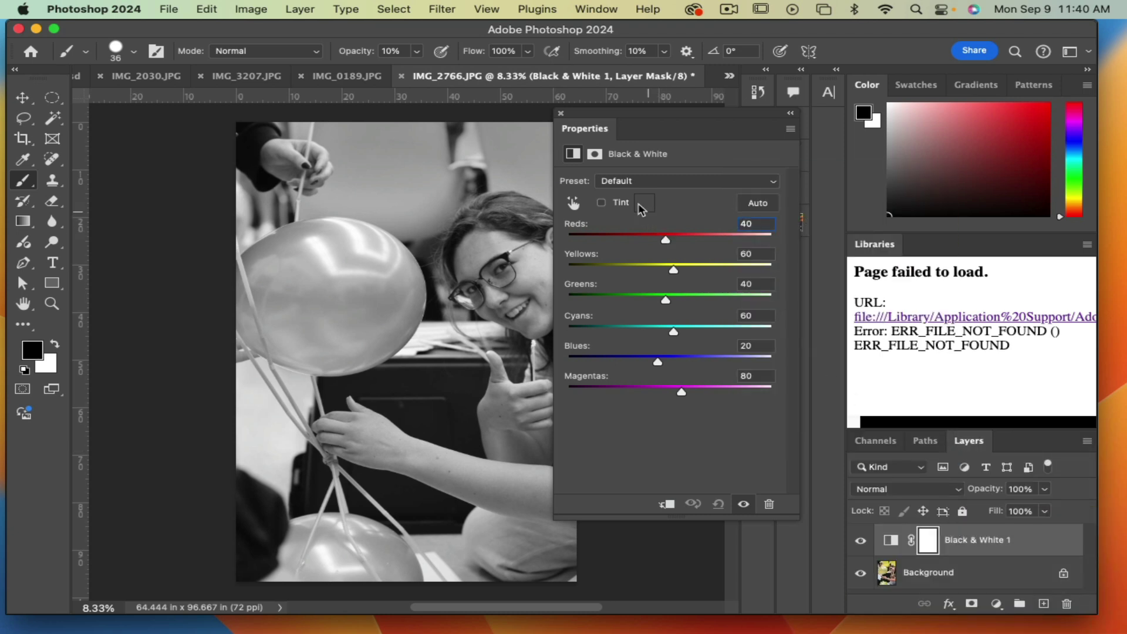
left_click_drag(664, 241, 710, 330)
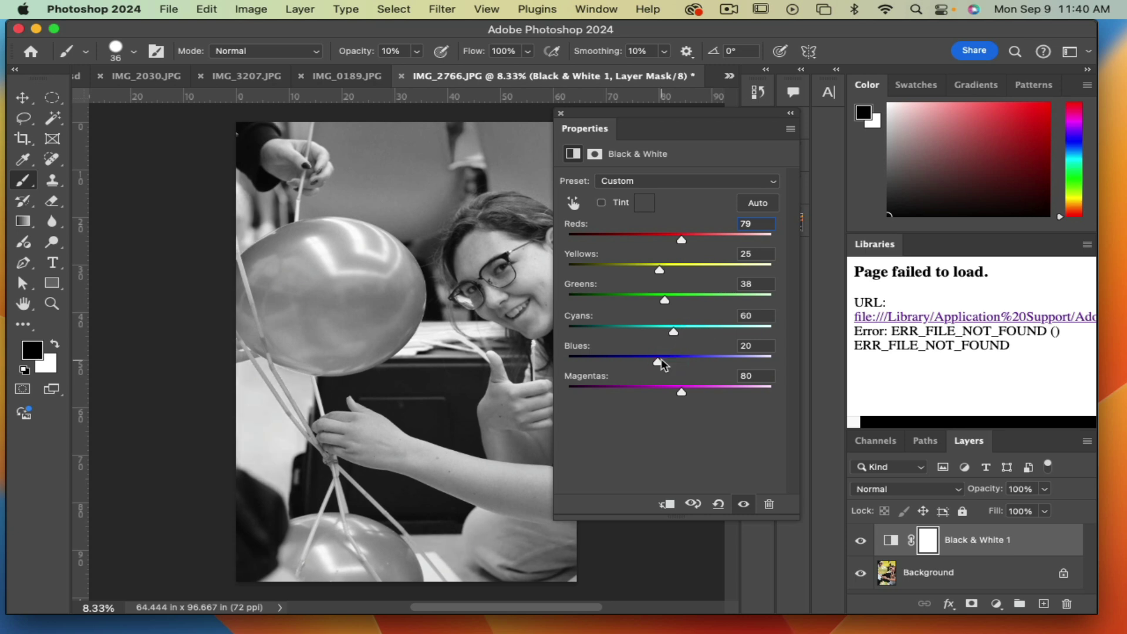
left_click_drag(658, 362, 617, 362)
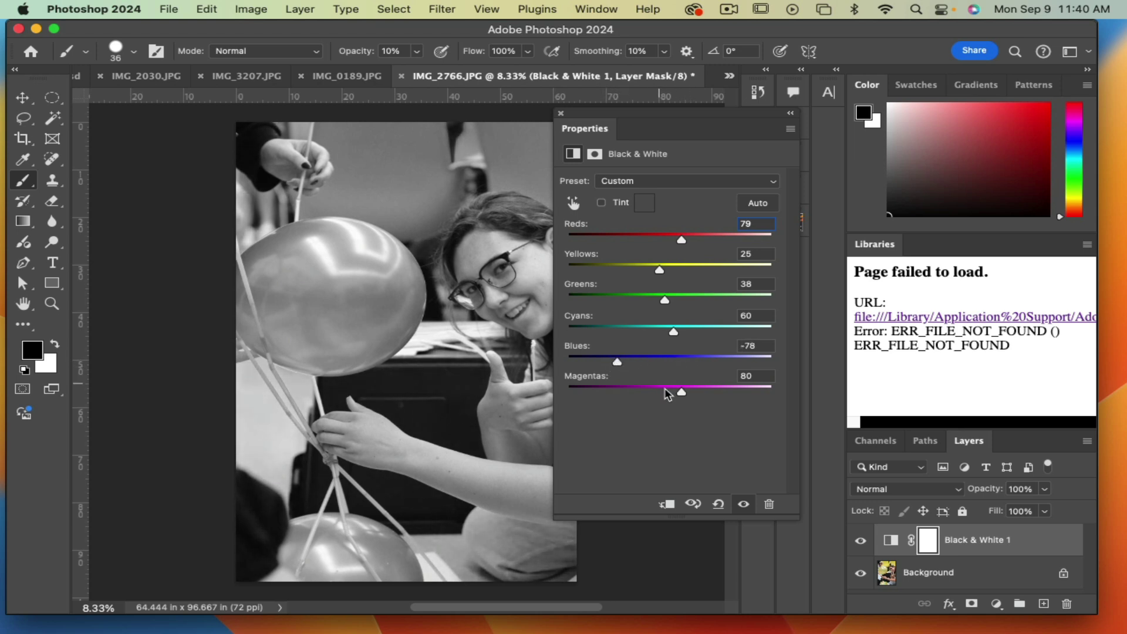
left_click_drag(679, 394, 637, 394)
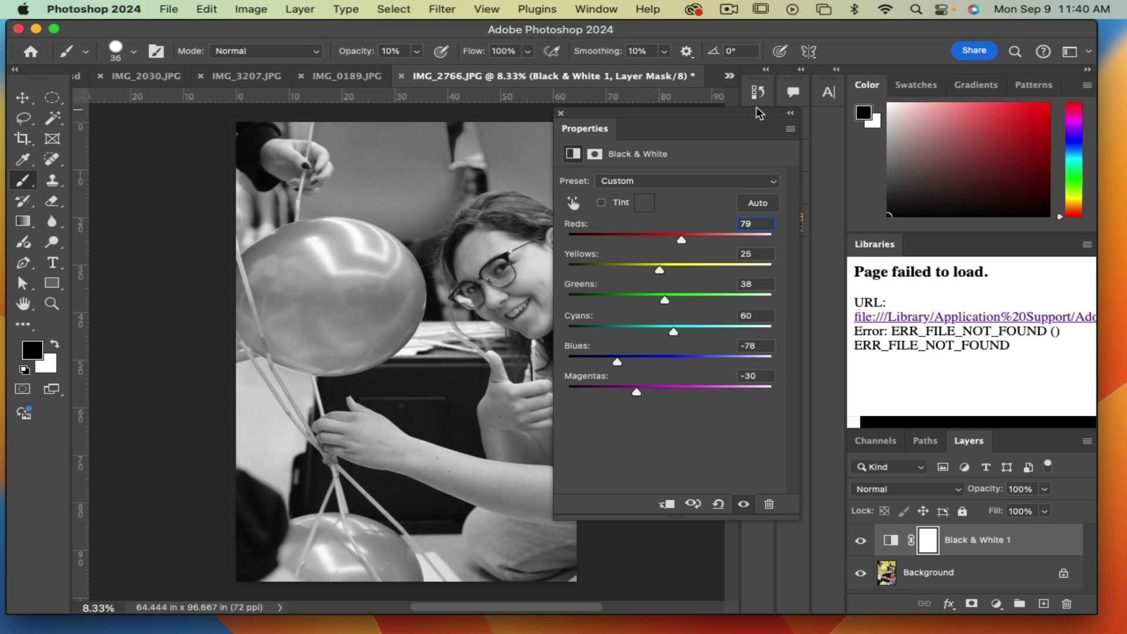
left_click_drag(588, 128, 933, 245)
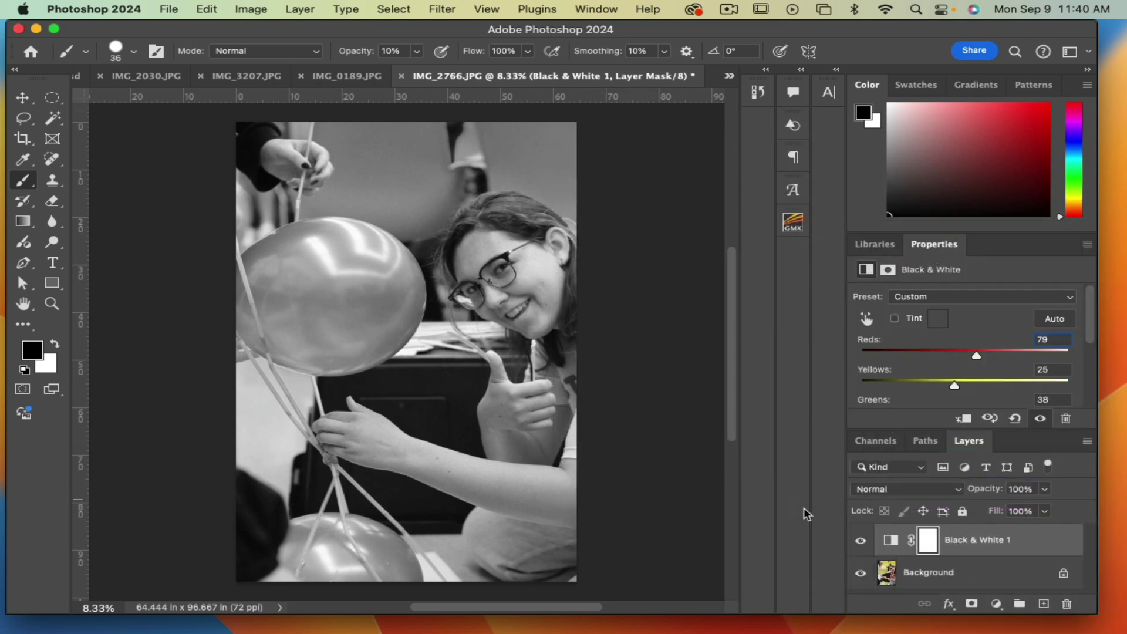
left_click_drag(970, 442, 567, 164)
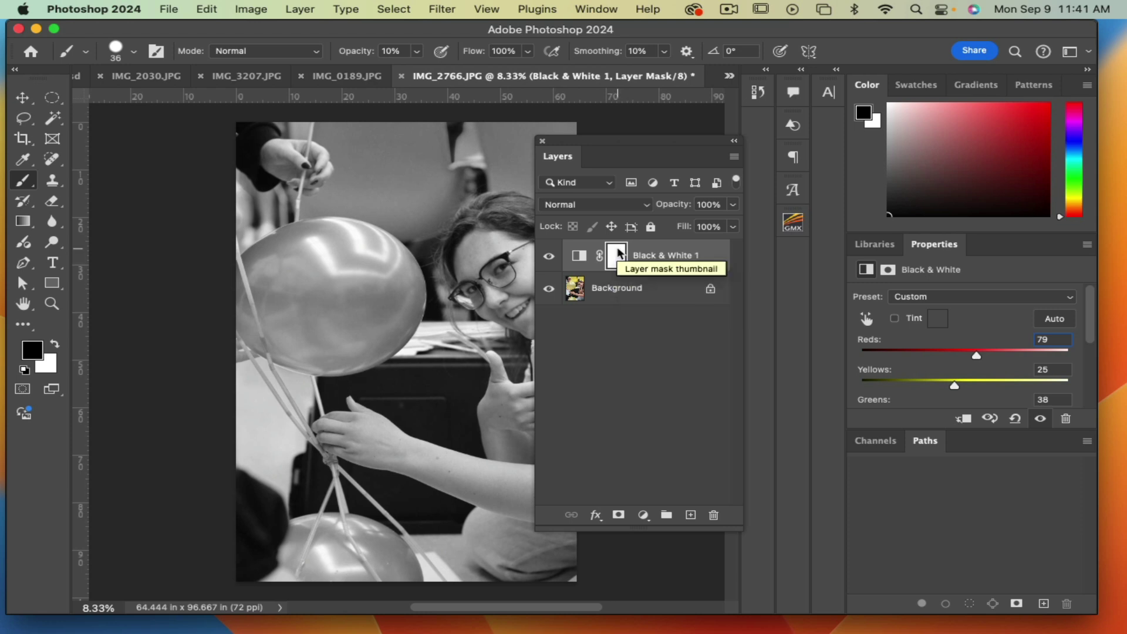
Target the Black & White 1 mask and set the brush to 100% opacity, 194 px
left_click(611, 266)
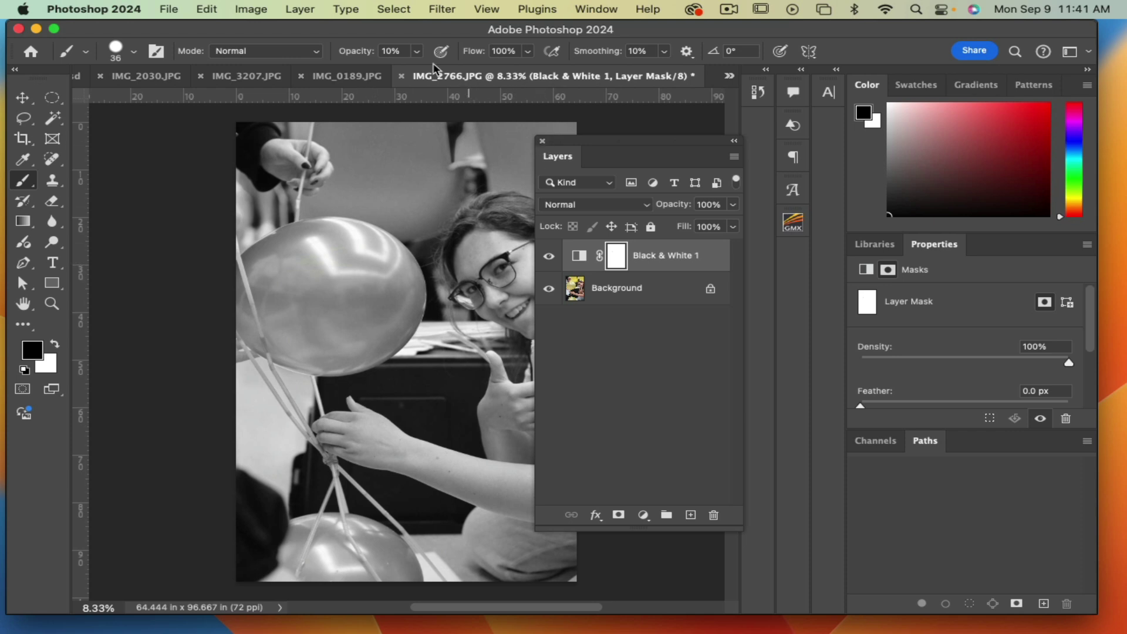
left_click(418, 52)
left_click_drag(418, 70, 526, 82)
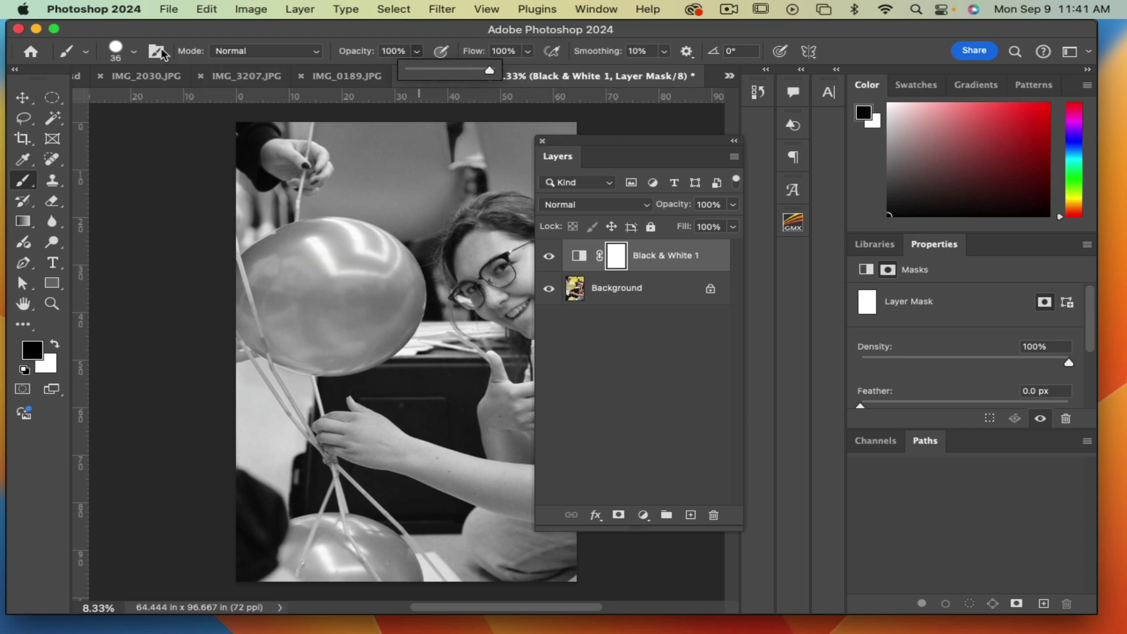
left_click(134, 52)
mouse_move(125, 101)
left_mouse_down()
mouse_move(199, 121)
mouse_move(169, 104)
mouse_move(200, 106)
left_mouse_up()
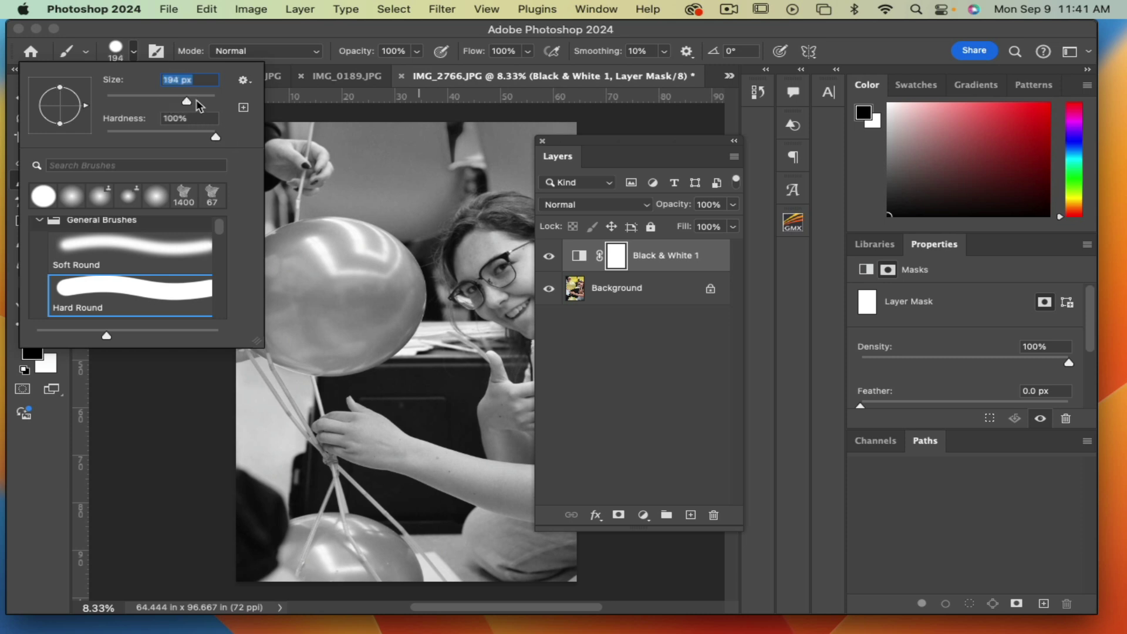
left_click(341, 248)
Paint black over the balloon and cheek, then undo the cheek stroke
mouse_move(337, 262)
left_mouse_down()
mouse_move(301, 308)
mouse_move(307, 326)
mouse_move(338, 317)
mouse_move(281, 318)
mouse_move(262, 311)
mouse_move(287, 303)
mouse_move(260, 302)
mouse_move(268, 295)
mouse_move(260, 340)
mouse_move(289, 345)
mouse_move(361, 308)
left_mouse_up()
mouse_move(523, 263)
left_mouse_down()
mouse_move(481, 257)
mouse_move(476, 243)
mouse_move(498, 267)
mouse_move(483, 293)
mouse_move(503, 247)
mouse_move(498, 303)
left_mouse_up()
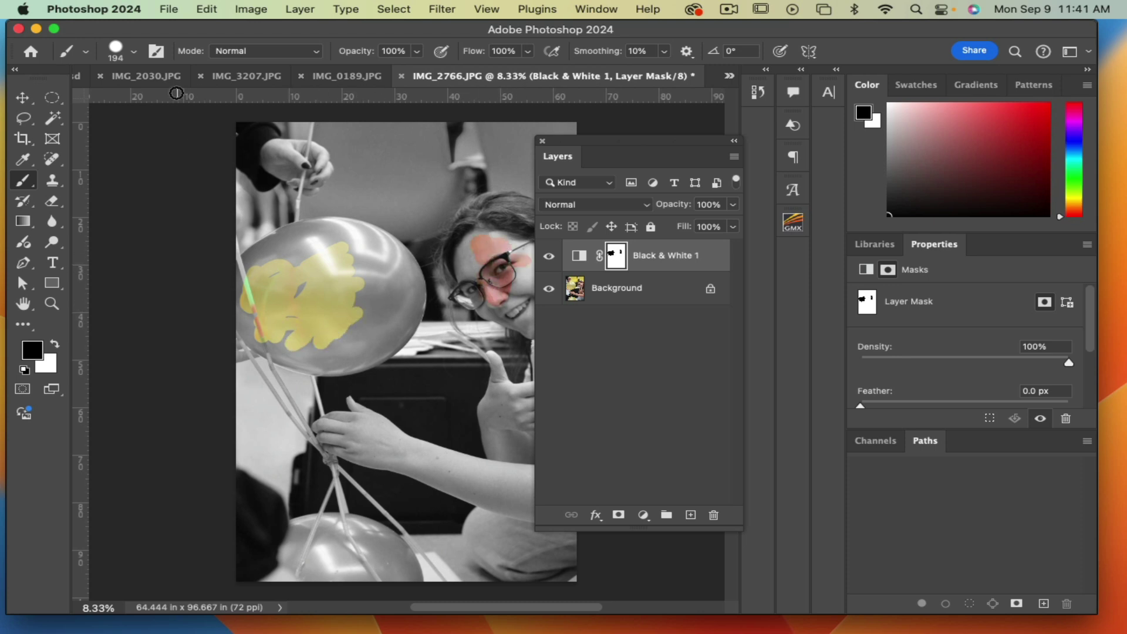
left_click(206, 9)
left_click(217, 32)
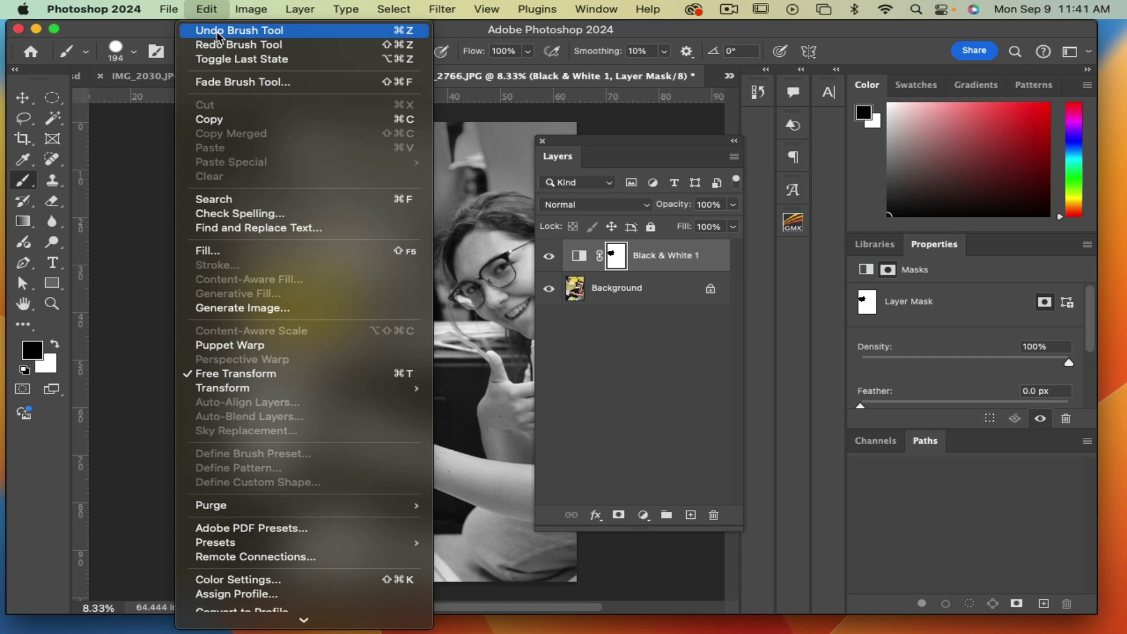
Undo the balloon stroke as well and enlarge the brush to 380 px
left_click(217, 35)
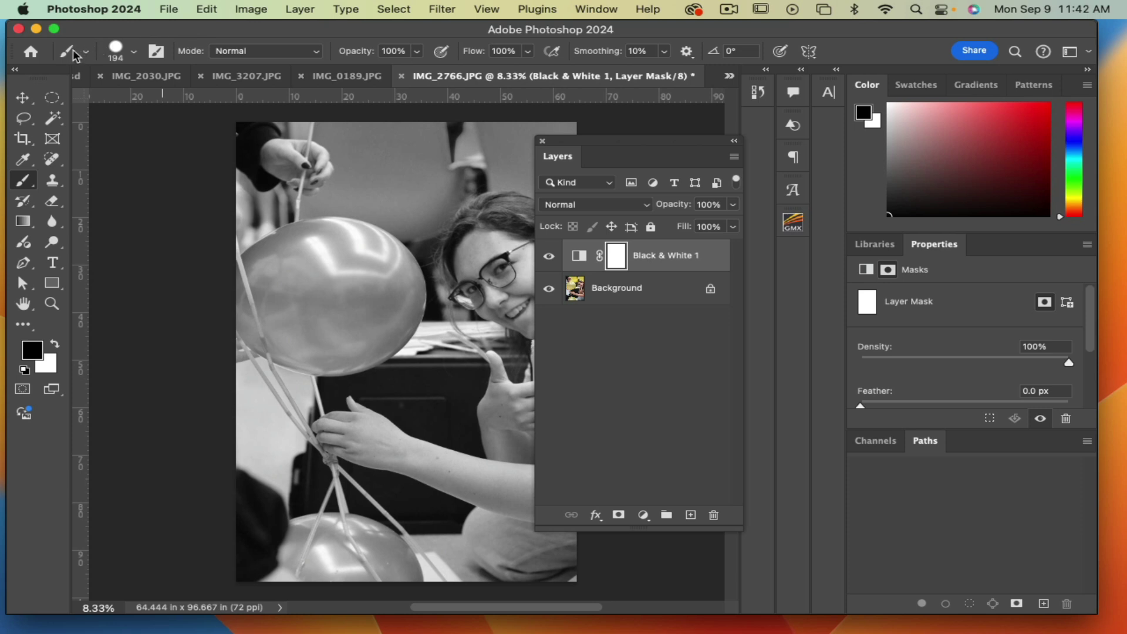
left_click(132, 54)
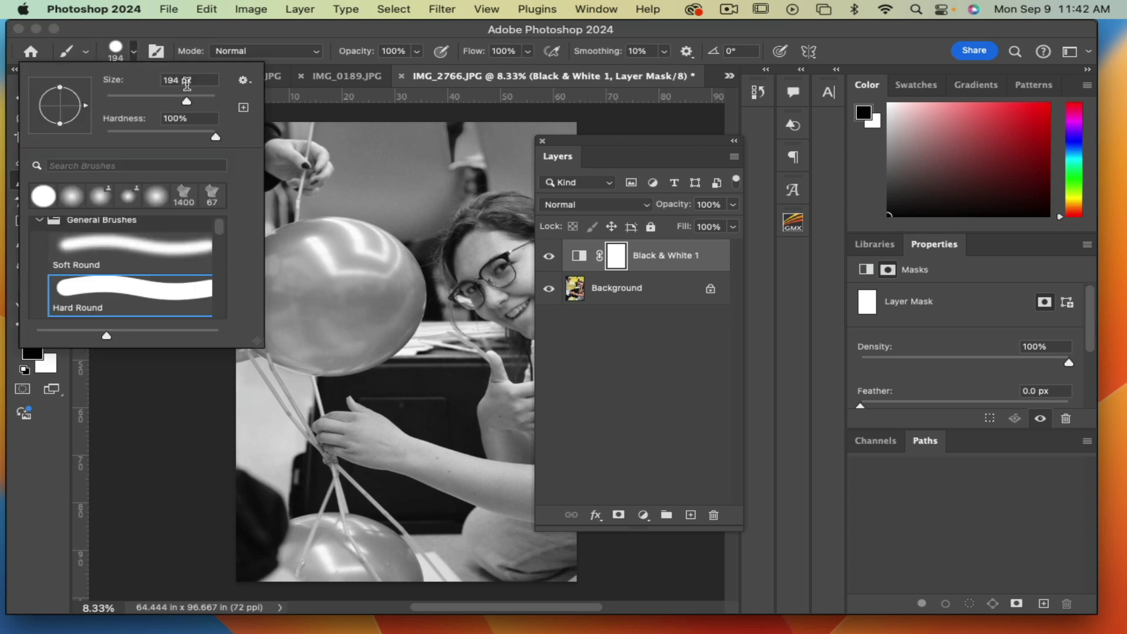
left_click_drag(190, 104, 202, 104)
left_click_drag(213, 136, 159, 139)
key("Tab")
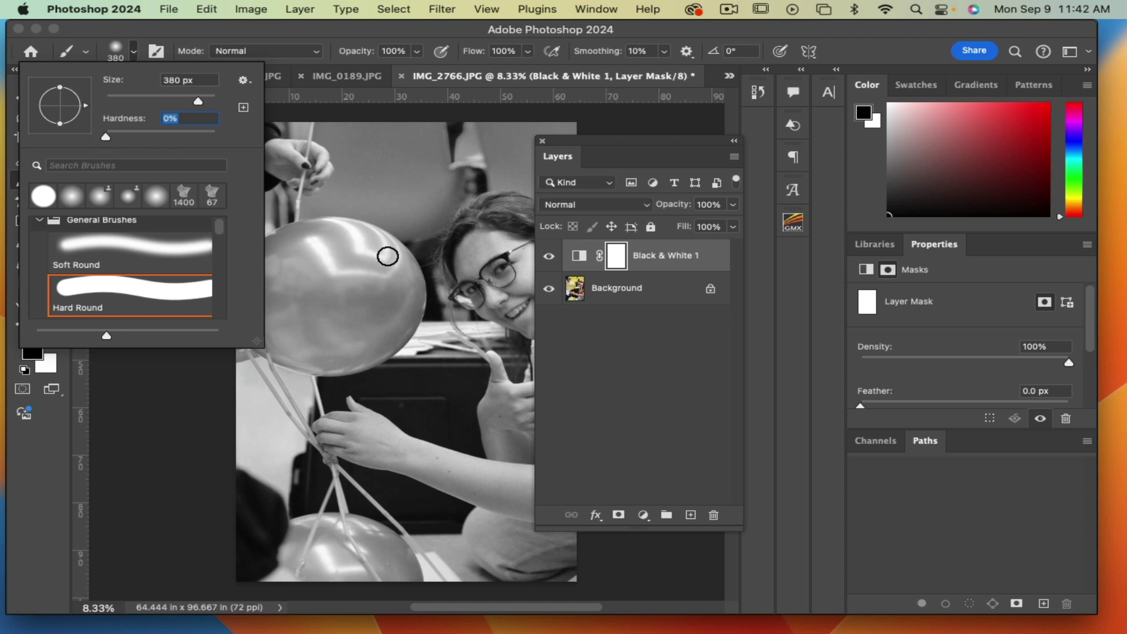
mouse_move(394, 259)
left_mouse_down()
mouse_move(304, 239)
mouse_move(261, 247)
left_mouse_up()
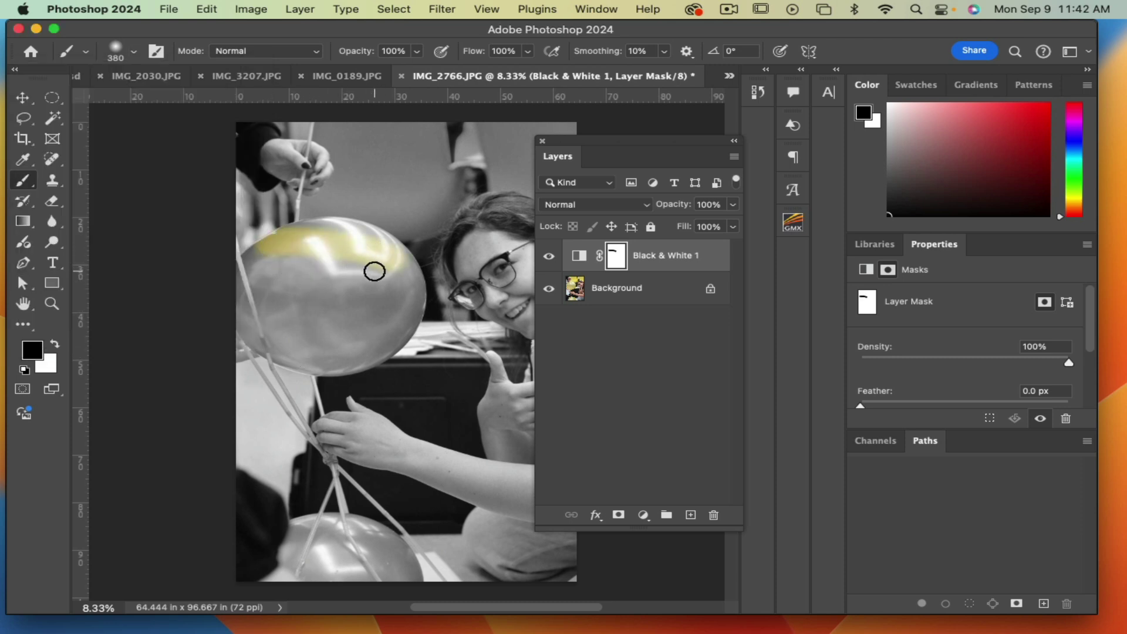
key("super+z")
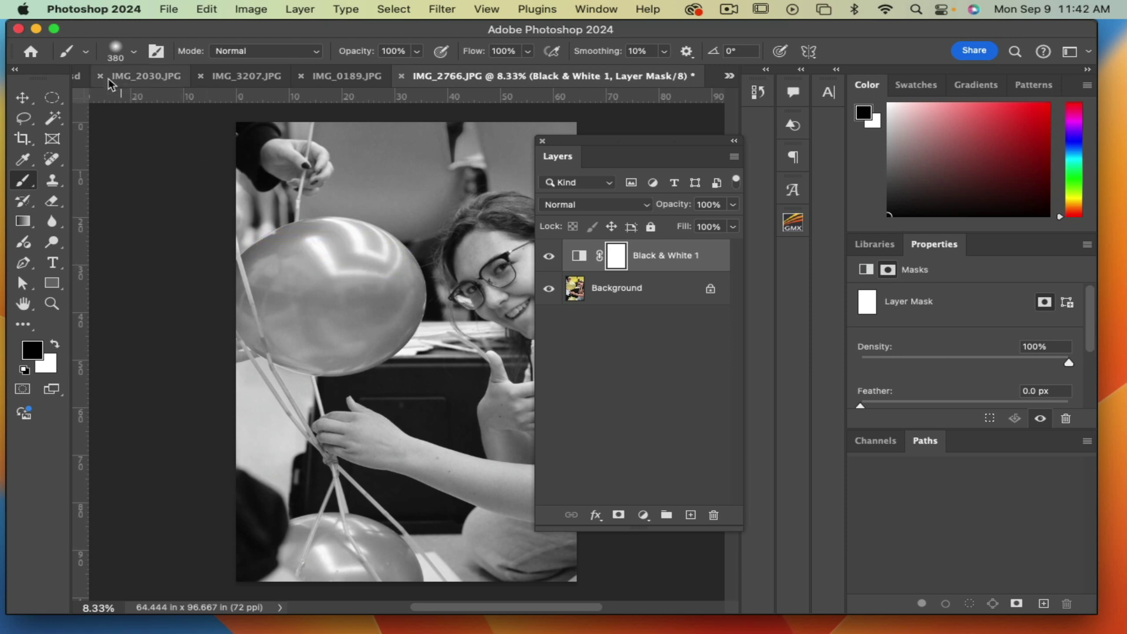
left_click(130, 53)
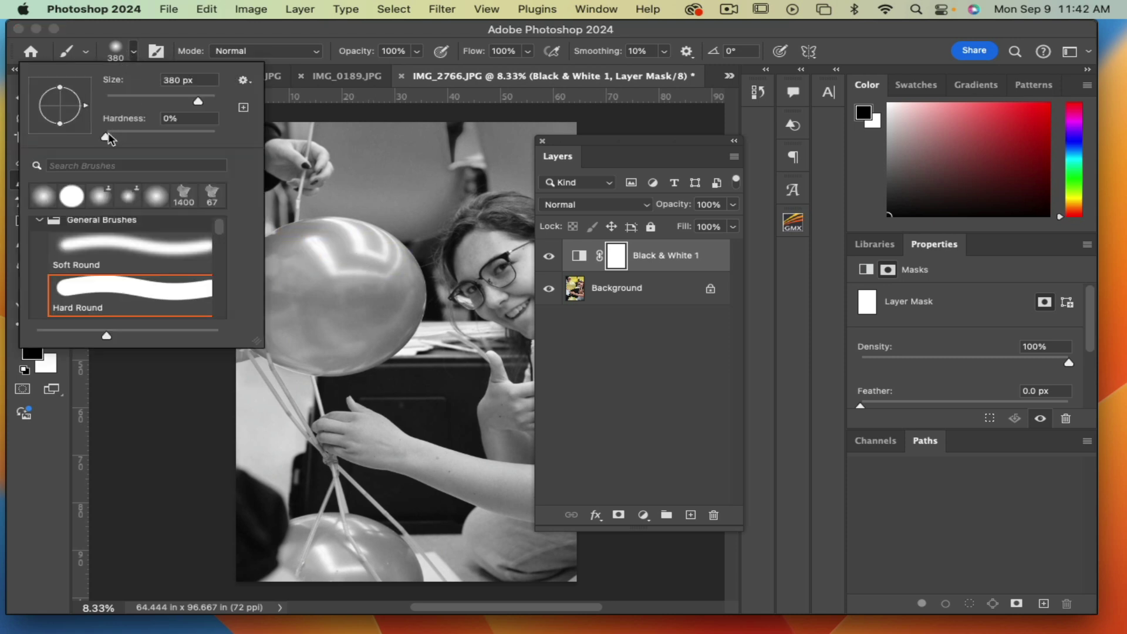
left_click_drag(118, 132, 215, 133)
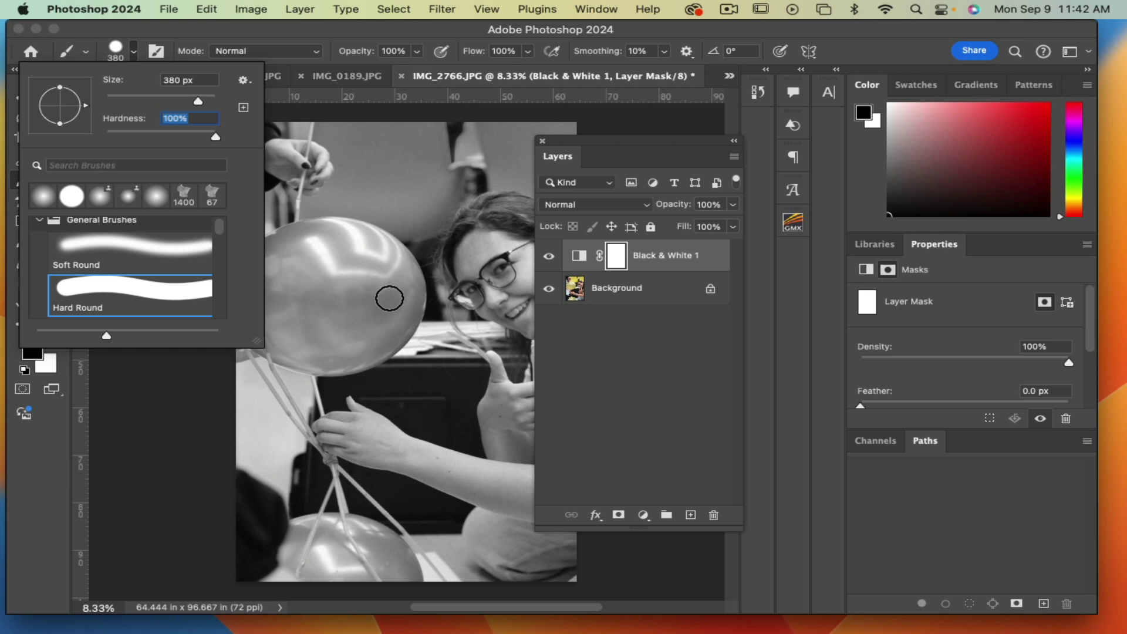
left_click_drag(390, 300, 267, 320)
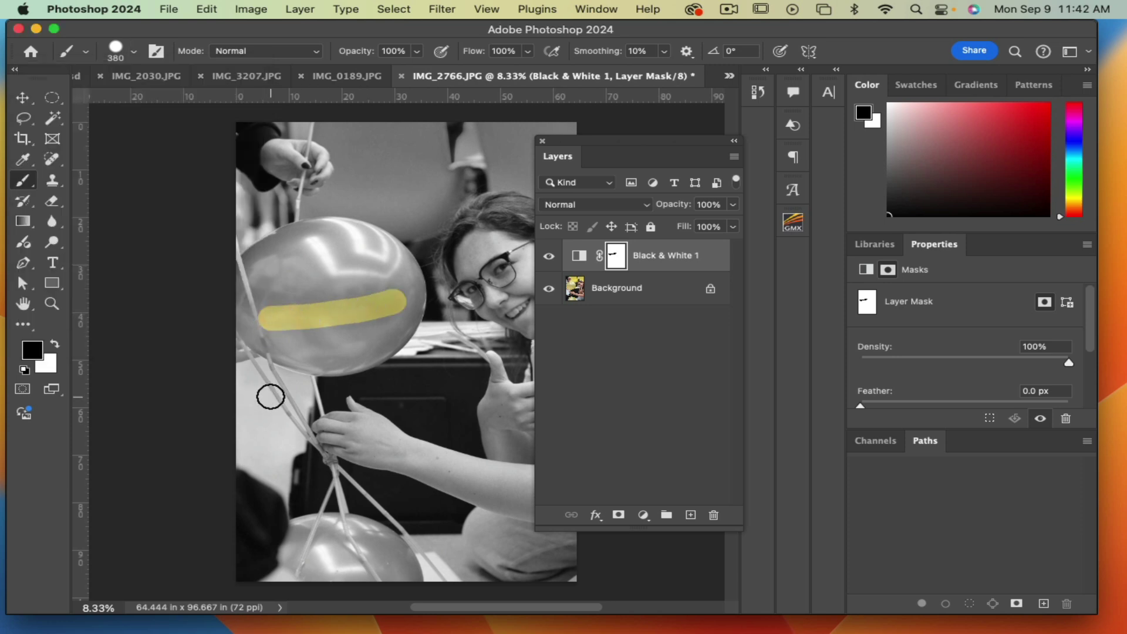
key("super+z")
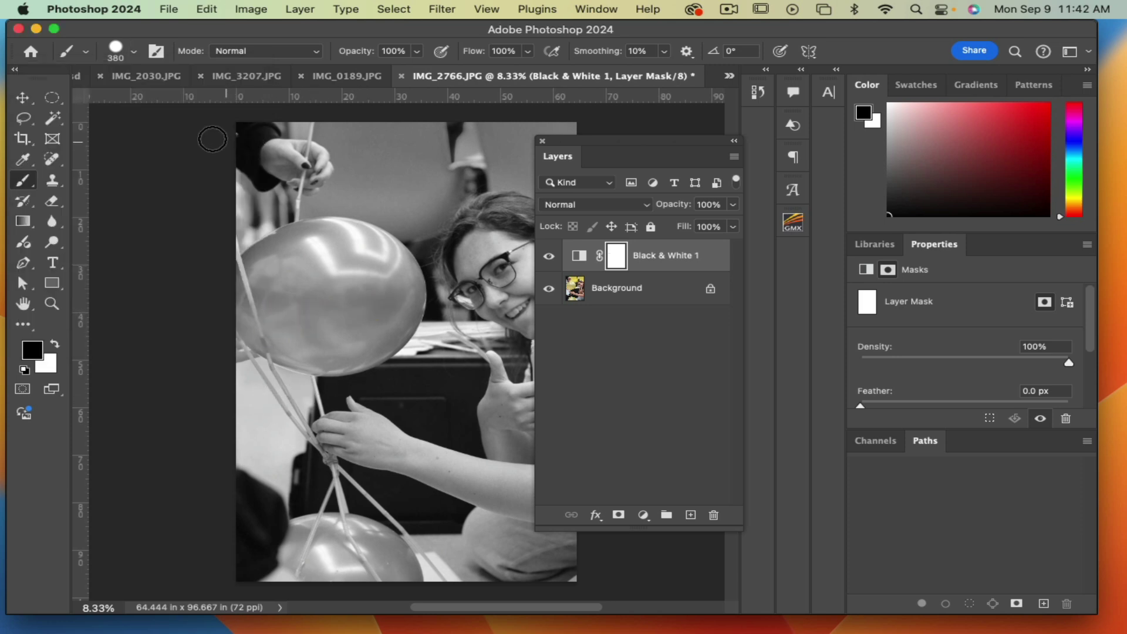
Make the brush fully soft at 0% hardness and dock the Layers panel
left_click(134, 52)
left_click_drag(215, 138, 105, 139)
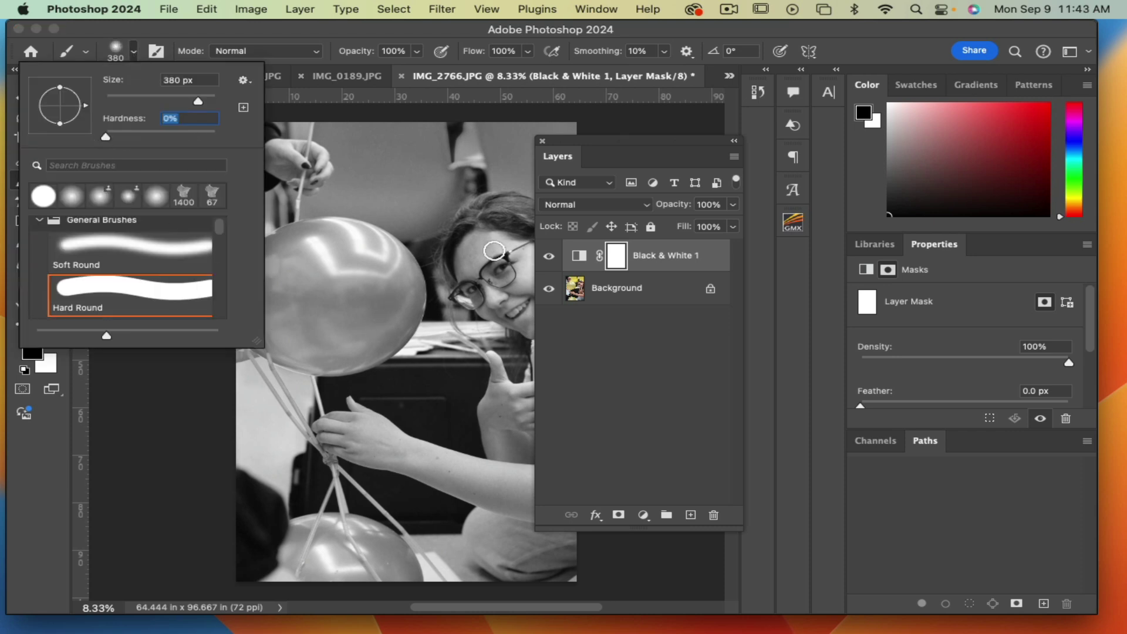
mouse_move(598, 157)
left_mouse_down()
mouse_move(602, 176)
mouse_move(969, 442)
left_mouse_up()
left_click(134, 56)
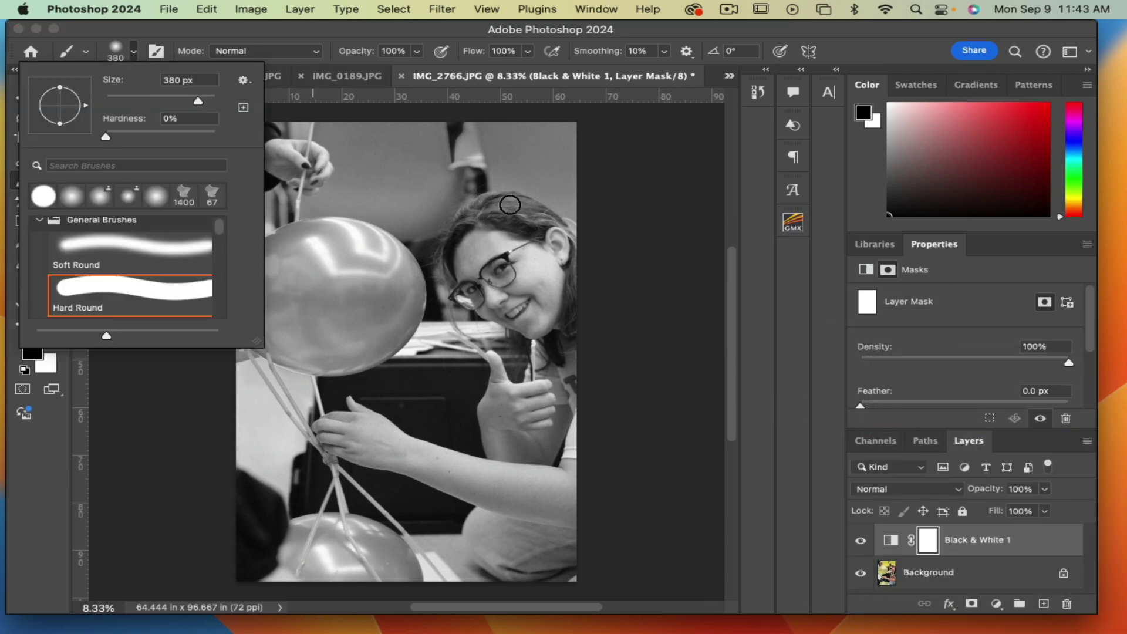
mouse_move(112, 137)
left_mouse_down()
mouse_move(202, 138)
mouse_move(106, 139)
left_mouse_up()
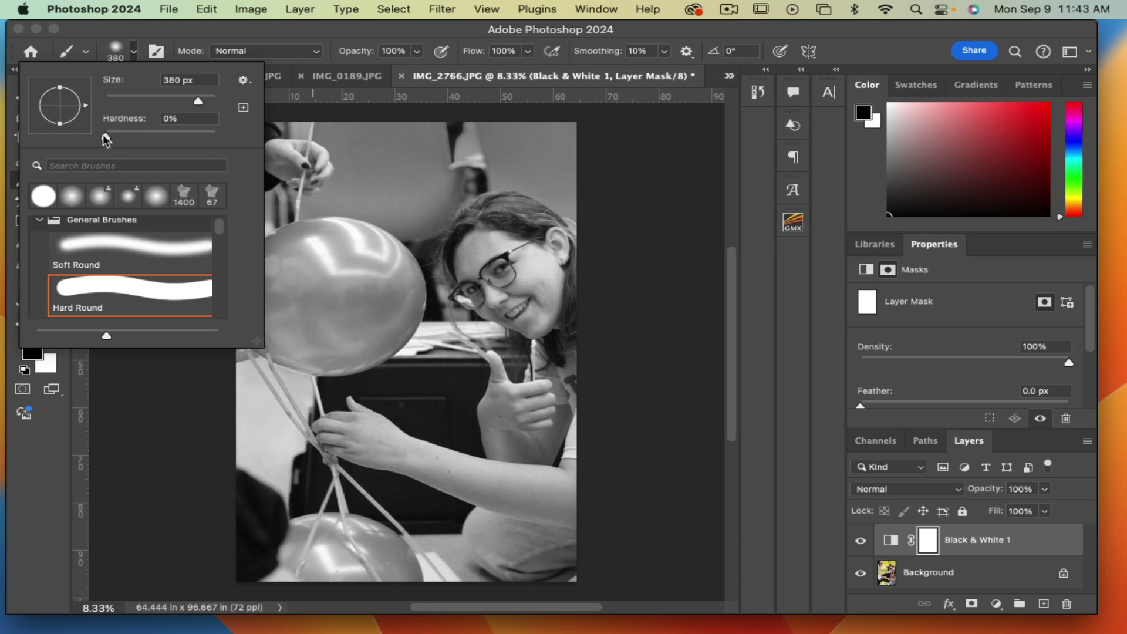
Paint the girl's hair, head and face back into colour, undoing a stray wall patch
left_click(516, 209)
mouse_move(513, 209)
left_mouse_down()
mouse_move(485, 217)
mouse_move(537, 231)
mouse_move(523, 216)
mouse_move(537, 220)
mouse_move(568, 263)
left_mouse_up()
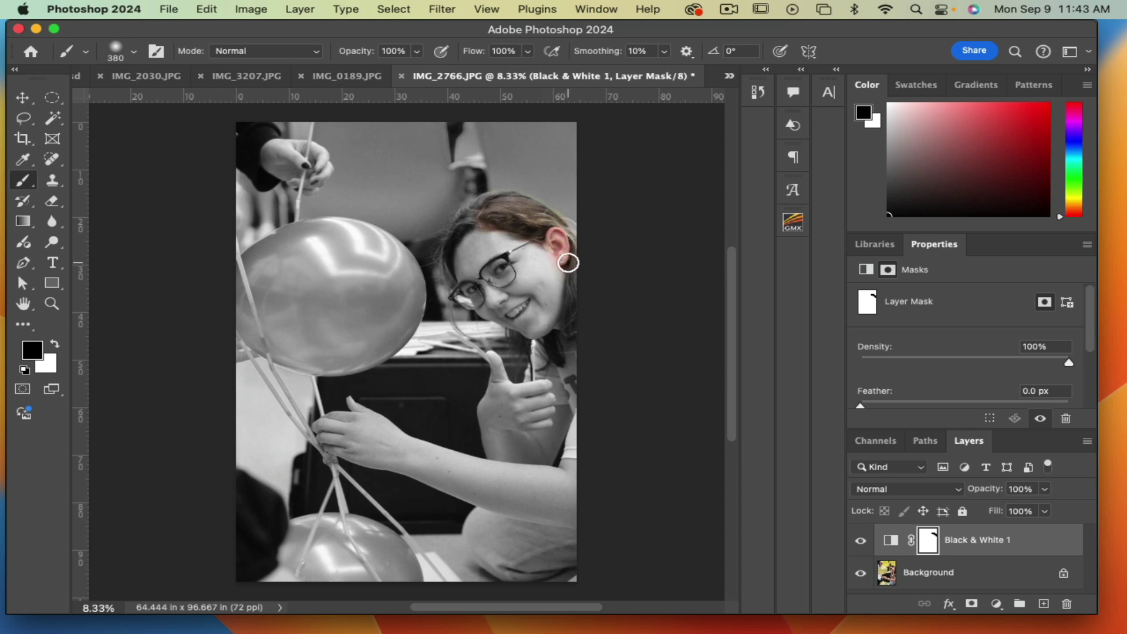
mouse_move(504, 138)
left_mouse_down()
mouse_move(361, 172)
mouse_move(450, 190)
mouse_move(395, 200)
mouse_move(418, 212)
left_mouse_up()
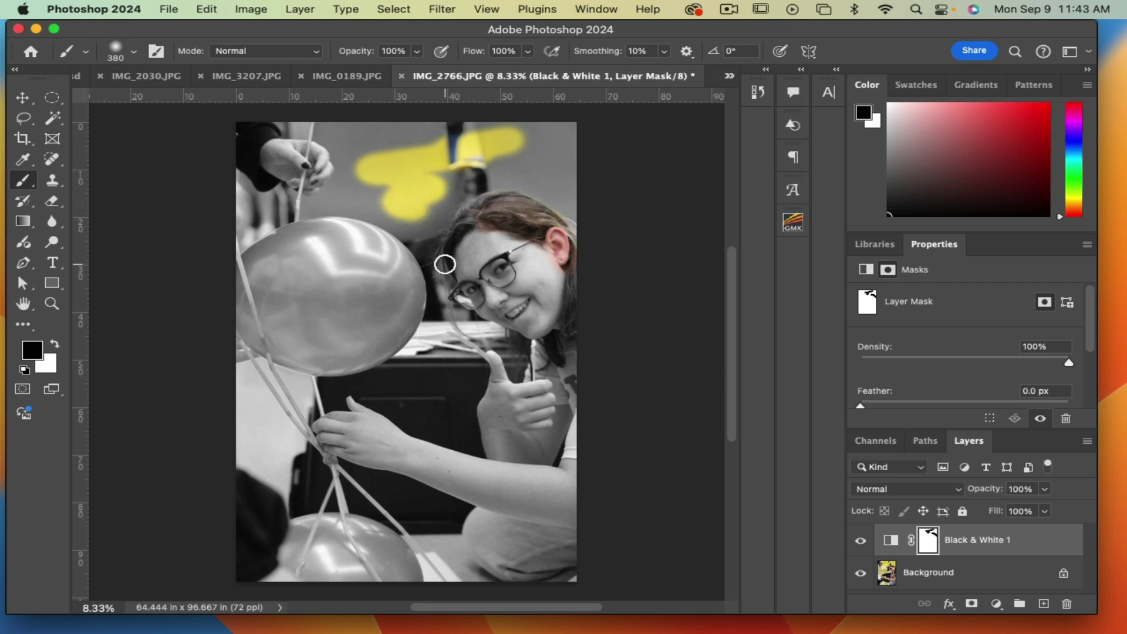
key("super+z")
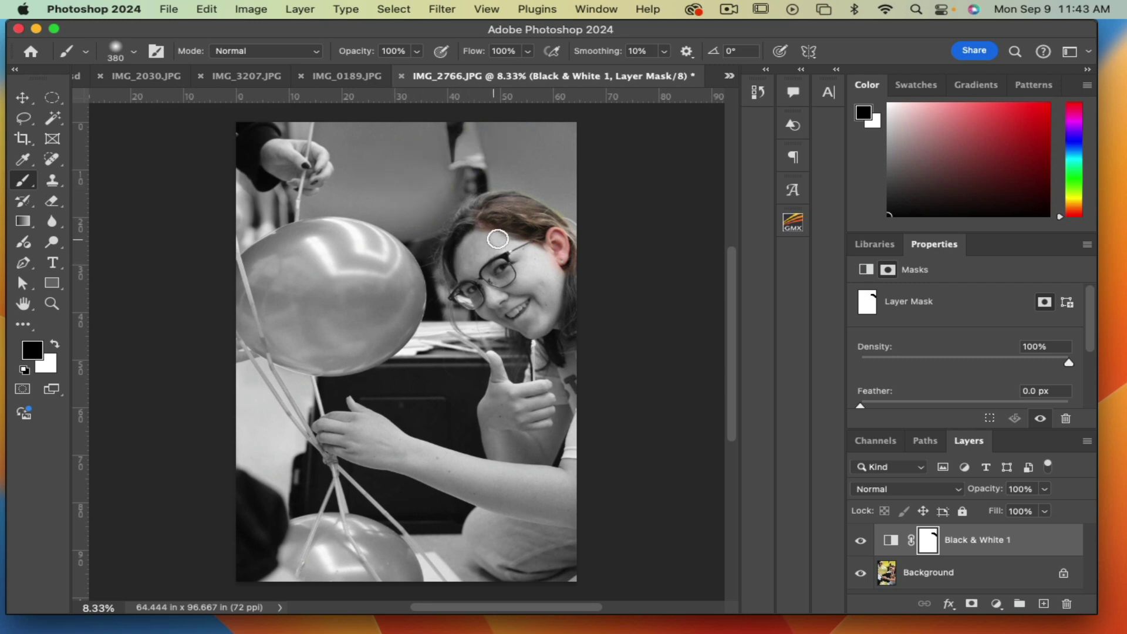
mouse_move(500, 237)
left_mouse_down()
mouse_move(486, 218)
mouse_move(464, 243)
mouse_move(479, 215)
mouse_move(453, 241)
mouse_move(454, 265)
mouse_move(476, 301)
mouse_move(482, 256)
mouse_move(507, 306)
mouse_move(546, 245)
mouse_move(494, 301)
mouse_move(533, 333)
mouse_move(569, 278)
mouse_move(573, 305)
mouse_move(578, 243)
mouse_move(563, 233)
mouse_move(596, 370)
mouse_move(562, 334)
mouse_move(538, 339)
mouse_move(540, 400)
mouse_move(557, 396)
mouse_move(543, 454)
mouse_move(510, 472)
mouse_move(490, 438)
mouse_move(483, 407)
mouse_move(495, 362)
mouse_move(529, 425)
mouse_move(524, 393)
mouse_move(505, 416)
mouse_move(512, 472)
mouse_move(458, 481)
mouse_move(435, 439)
mouse_move(362, 399)
mouse_move(356, 418)
mouse_move(317, 431)
mouse_move(330, 425)
mouse_move(377, 464)
mouse_move(390, 463)
mouse_move(354, 434)
mouse_move(514, 488)
mouse_move(463, 462)
mouse_move(548, 480)
mouse_move(497, 506)
mouse_move(428, 515)
mouse_move(484, 534)
mouse_move(463, 538)
mouse_move(545, 553)
mouse_move(492, 575)
mouse_move(578, 560)
mouse_move(551, 470)
mouse_move(578, 406)
mouse_move(543, 398)
mouse_move(574, 294)
mouse_move(513, 241)
left_mouse_up()
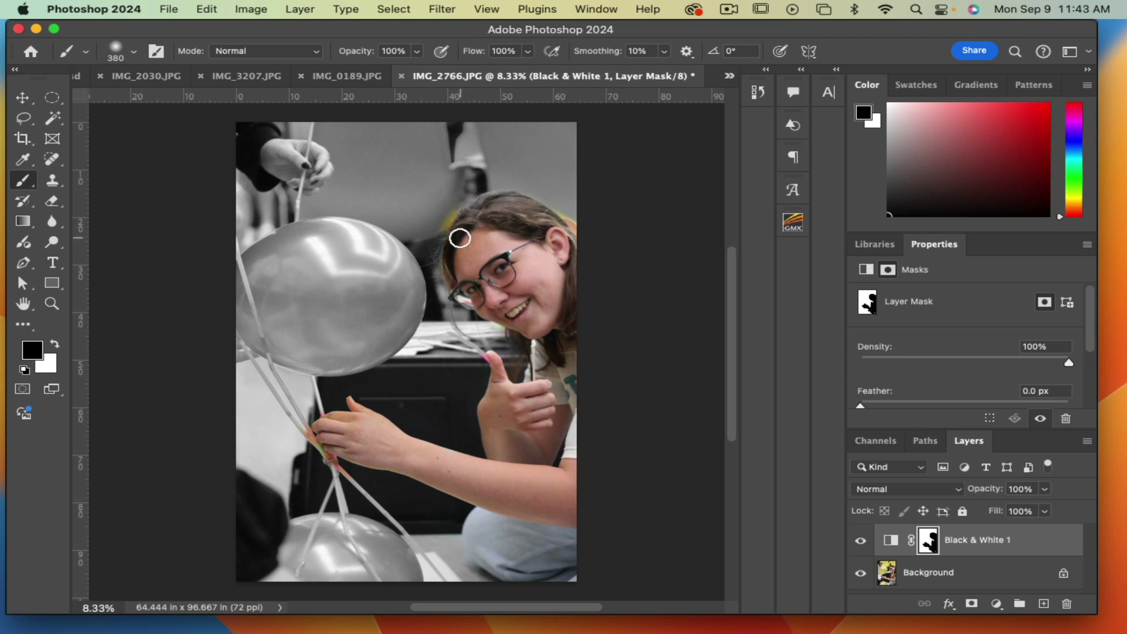
mouse_move(444, 221)
left_mouse_down()
mouse_move(552, 216)
mouse_move(518, 269)
mouse_move(584, 335)
left_mouse_up()
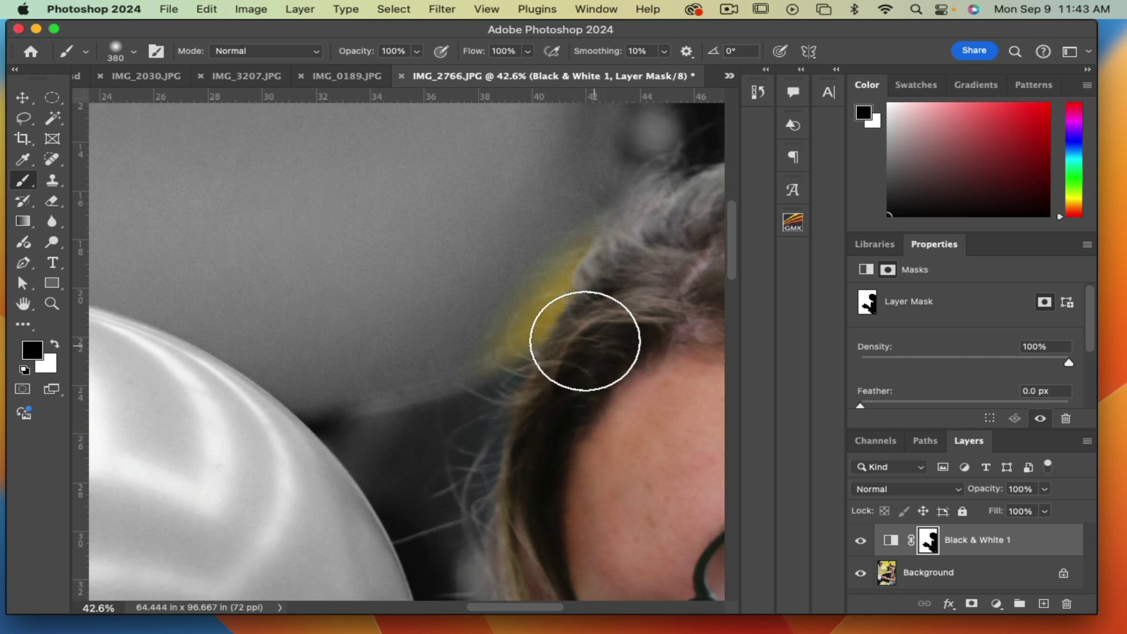
Paint white over the yellow tint at the hair edge, then black to restore hair colour
left_click(32, 351)
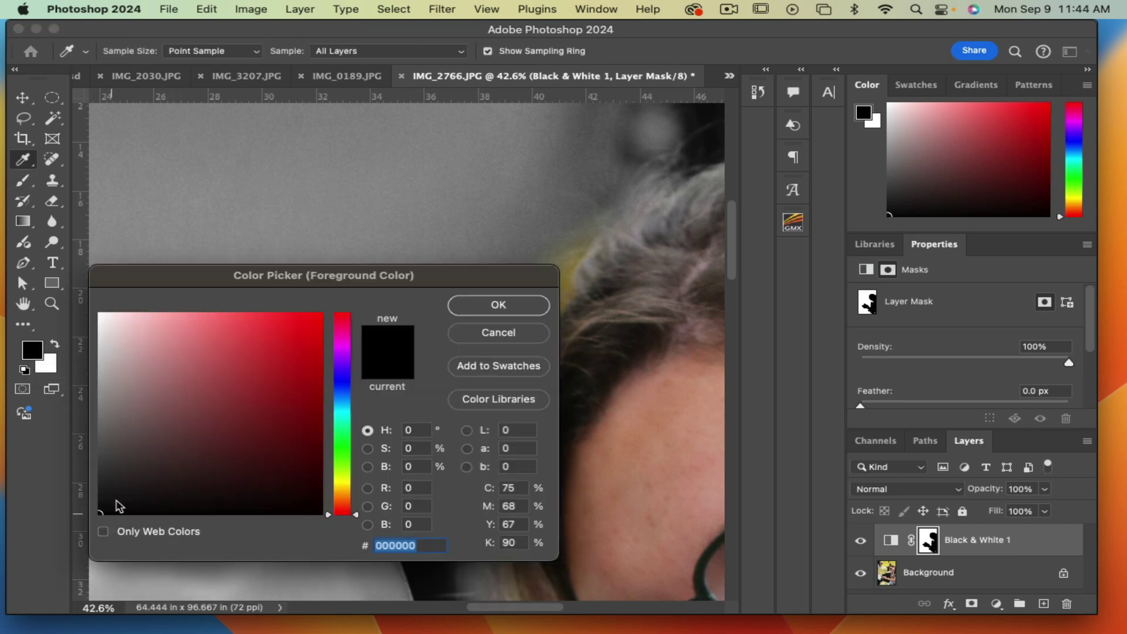
mouse_move(117, 420)
left_mouse_down()
mouse_move(113, 395)
mouse_move(35, 297)
left_mouse_up()
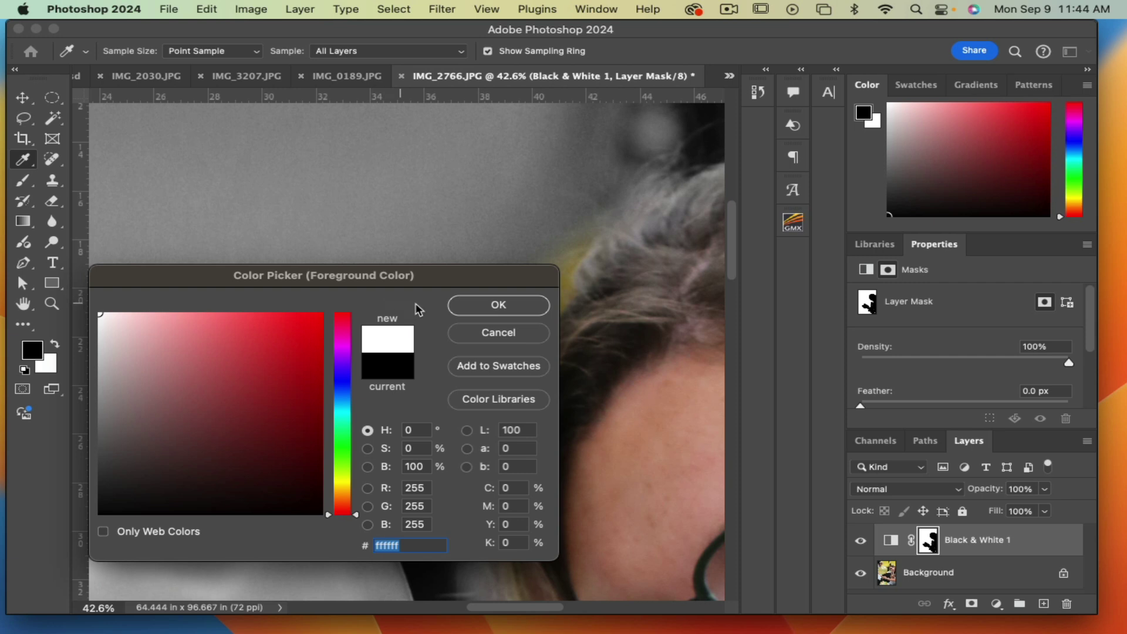
left_click(468, 303)
key("b")
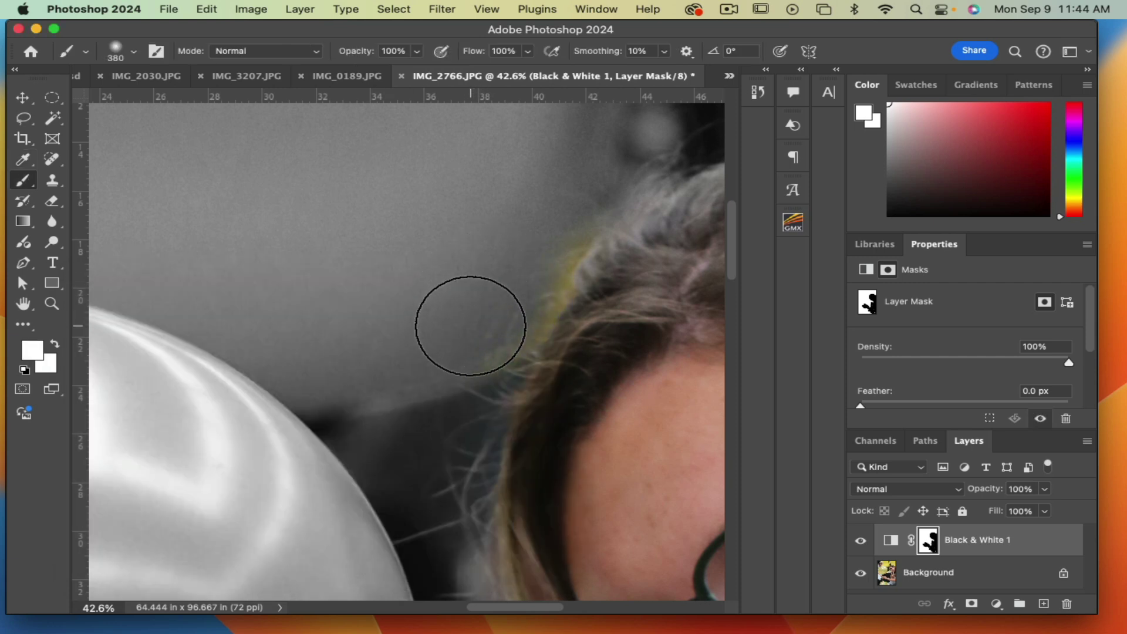
mouse_move(470, 326)
left_mouse_down()
mouse_move(535, 201)
mouse_move(448, 337)
mouse_move(365, 310)
left_mouse_up()
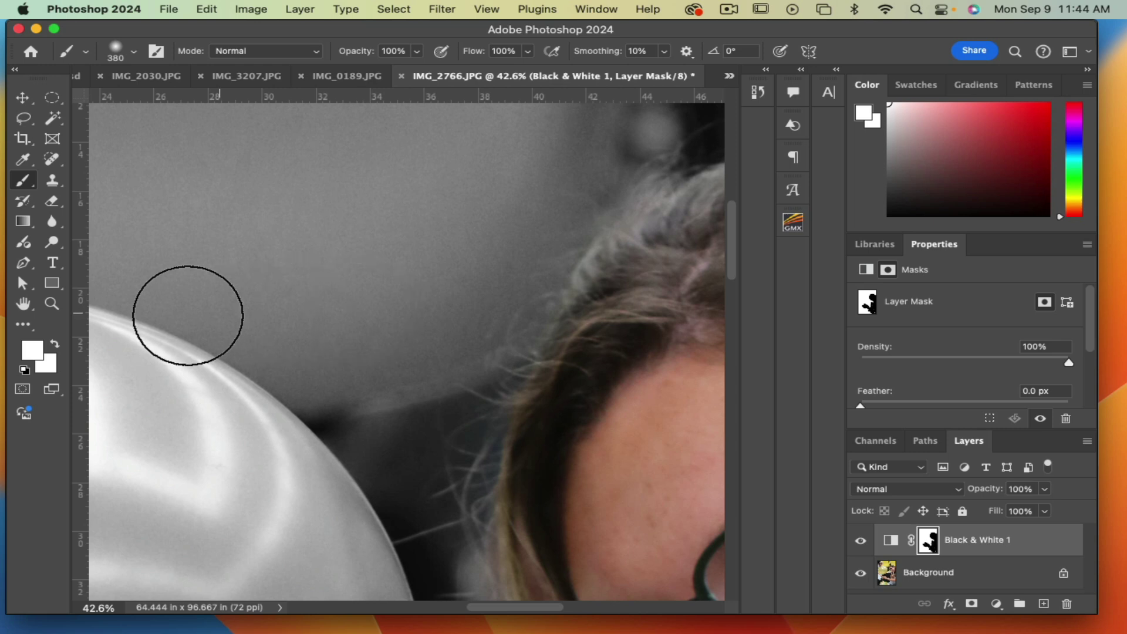
left_click(31, 351)
left_click_drag(176, 379, 84, 524)
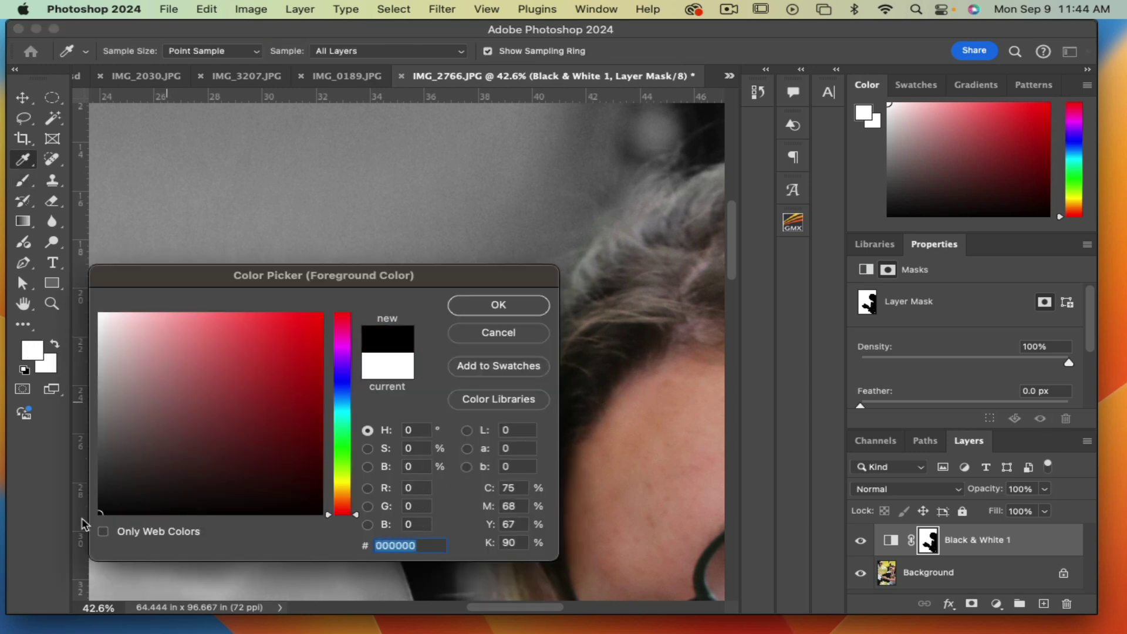
left_click(485, 307)
mouse_move(491, 309)
left_mouse_down()
mouse_move(659, 264)
mouse_move(699, 237)
mouse_move(637, 231)
mouse_move(463, 280)
mouse_move(282, 377)
left_mouse_up()
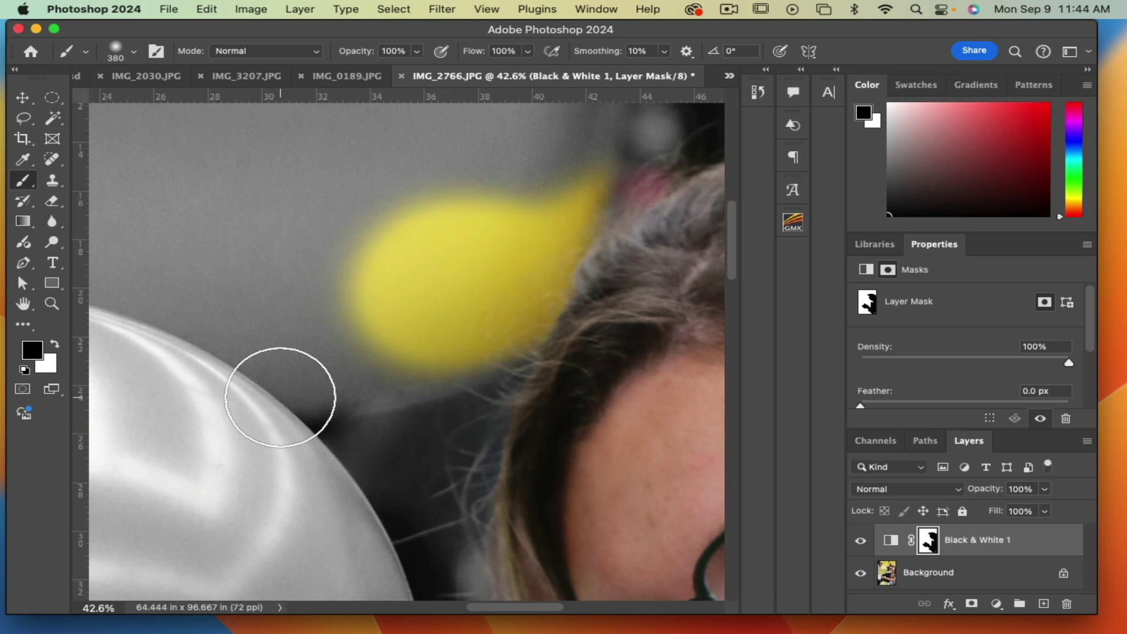
Grey out part of the yellow background balloon with white, then partly restore it with grey 656565
left_click(33, 351)
left_click_drag(160, 330, 50, 301)
left_click(492, 307)
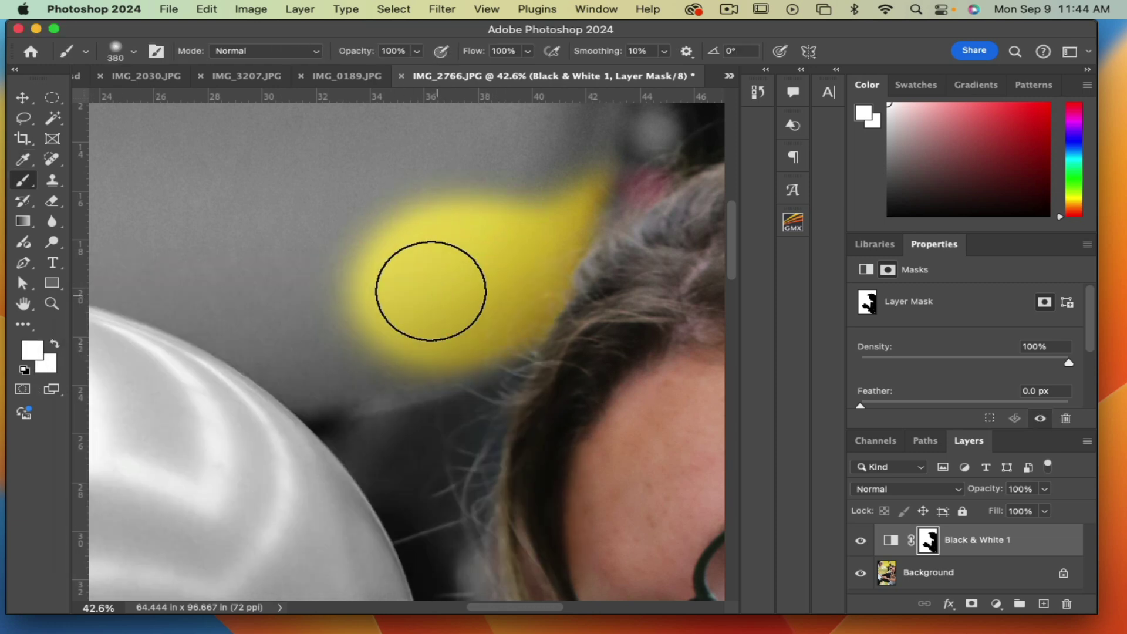
mouse_move(428, 289)
left_mouse_down()
mouse_move(408, 220)
mouse_move(365, 221)
left_mouse_up()
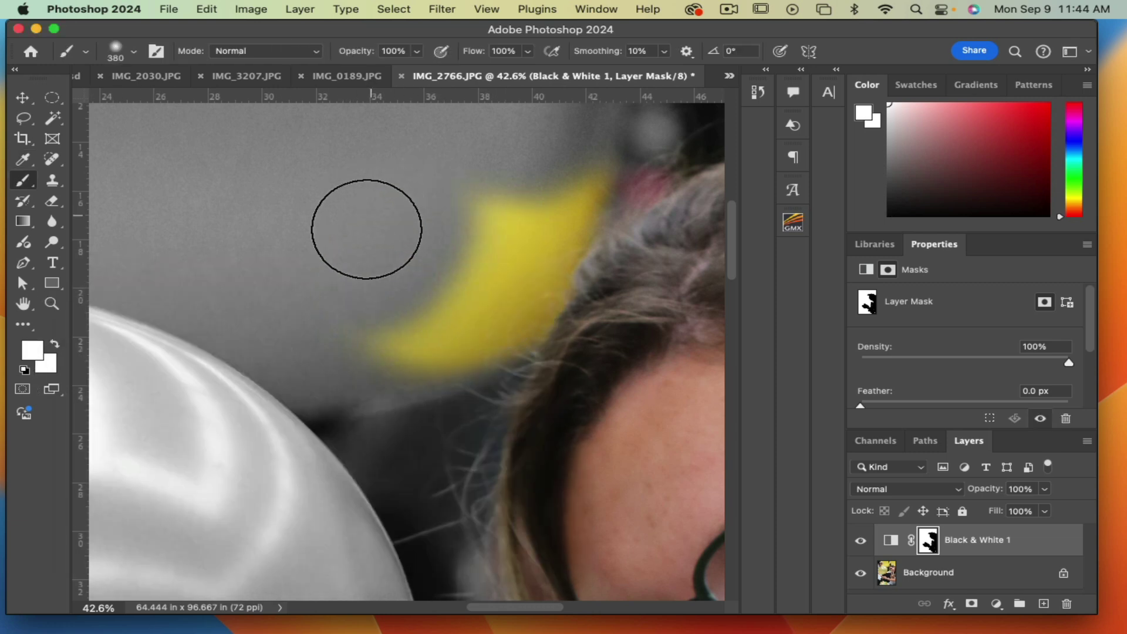
left_click(22, 352)
left_click_drag(103, 403, 92, 437)
left_click(464, 305)
key("b")
mouse_move(473, 297)
left_mouse_down()
mouse_move(436, 259)
mouse_move(396, 238)
mouse_move(252, 305)
left_mouse_up()
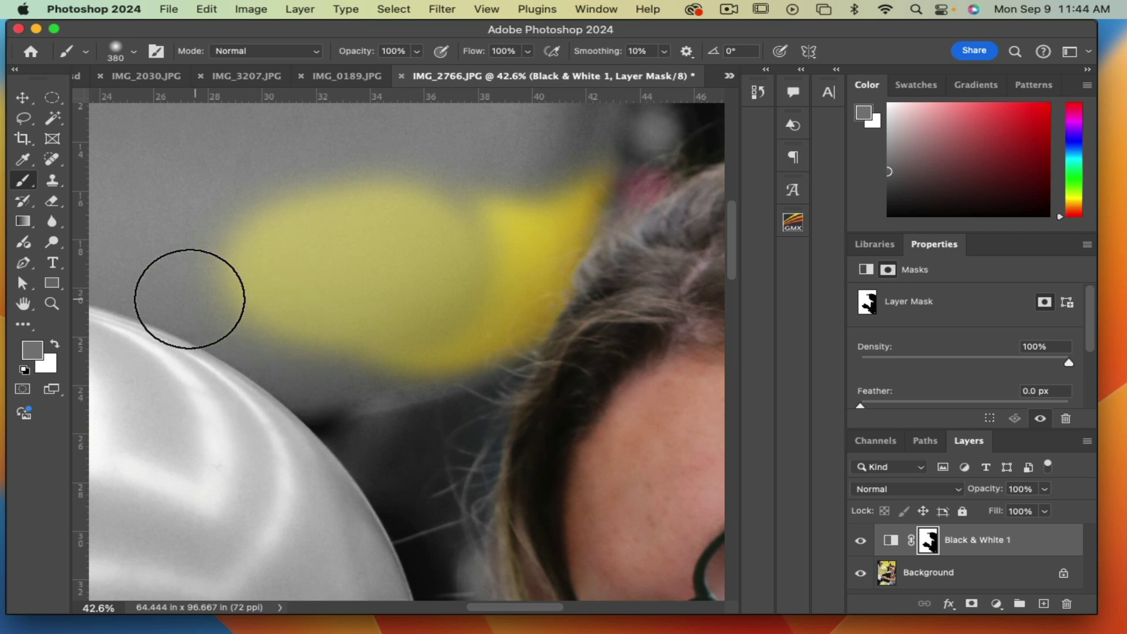
Paint black to reveal more yellow, then white to grey out the upper-left yellow
left_click(34, 350)
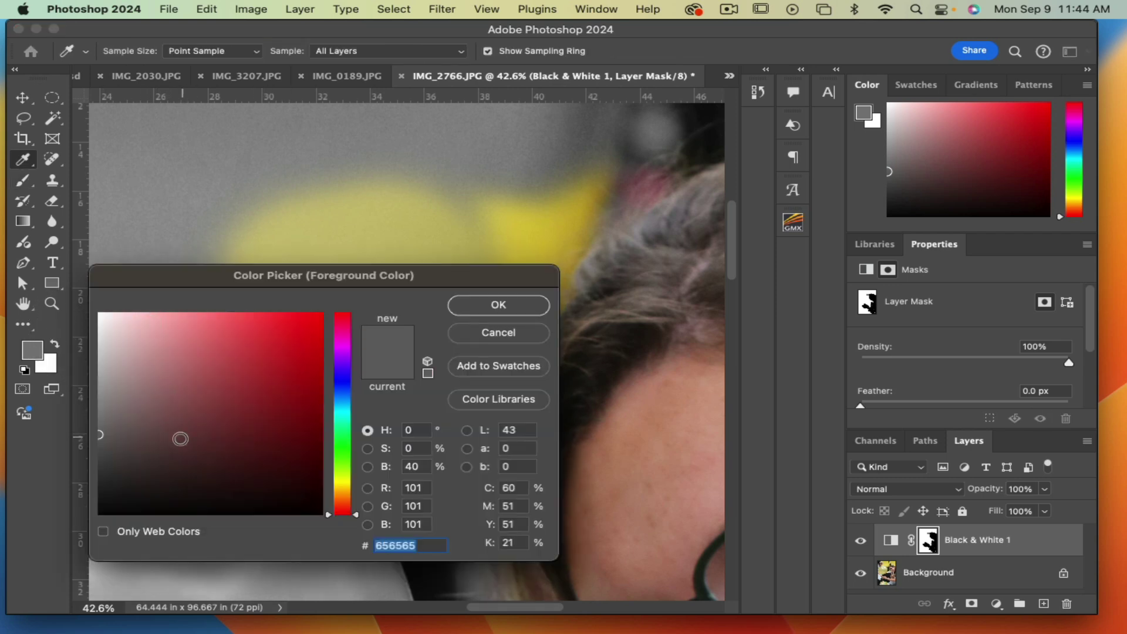
left_click_drag(176, 435, 69, 527)
mouse_move(135, 460)
left_mouse_down()
mouse_move(101, 316)
mouse_move(60, 289)
mouse_move(126, 437)
mouse_move(58, 552)
left_mouse_up()
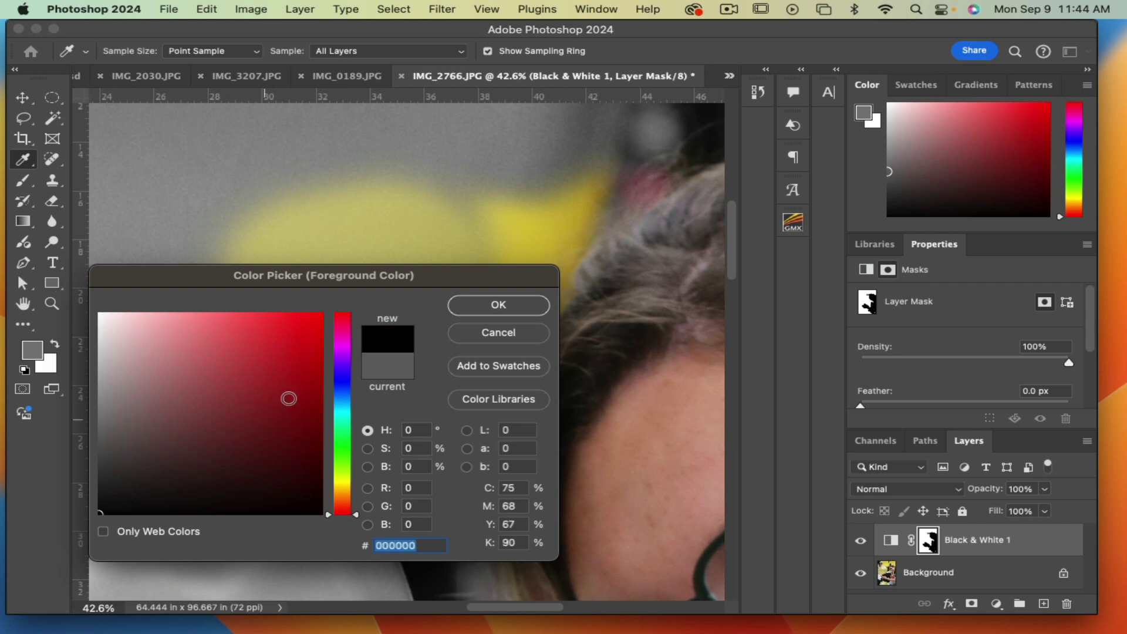
left_click(498, 305)
key("b")
mouse_move(411, 194)
left_mouse_down()
mouse_move(345, 188)
mouse_move(239, 272)
mouse_move(113, 344)
mouse_move(58, 287)
left_mouse_up()
left_click(36, 351)
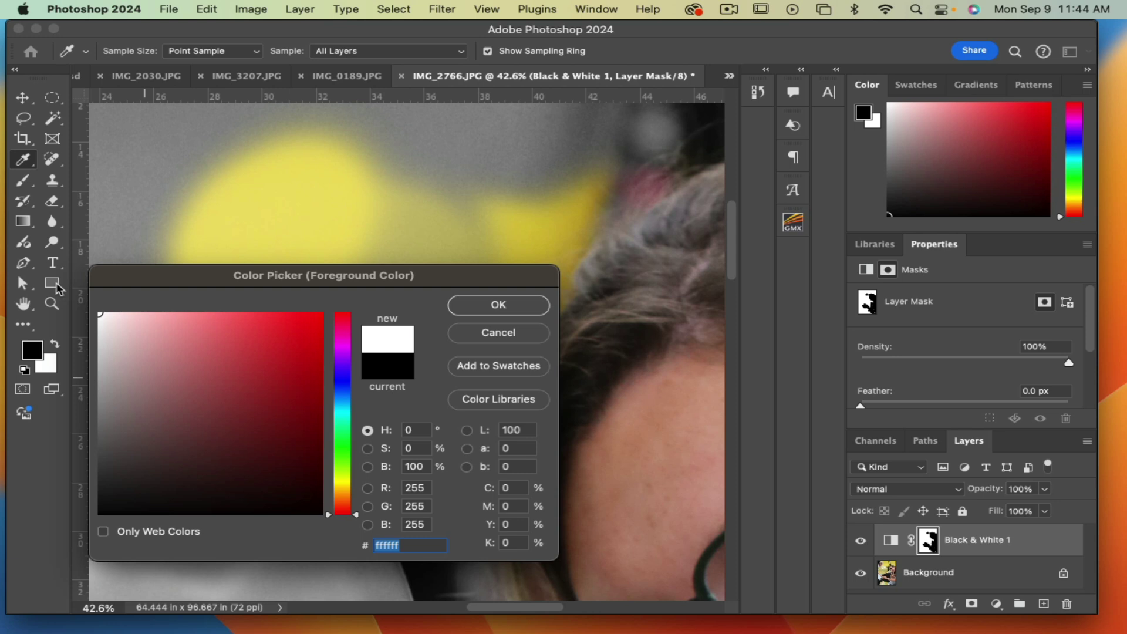
left_click(499, 305)
mouse_move(315, 151)
left_mouse_down()
mouse_move(201, 251)
mouse_move(172, 249)
mouse_move(234, 172)
mouse_move(306, 154)
mouse_move(278, 278)
mouse_move(284, 319)
mouse_move(358, 225)
mouse_move(399, 225)
mouse_move(377, 297)
left_mouse_up()
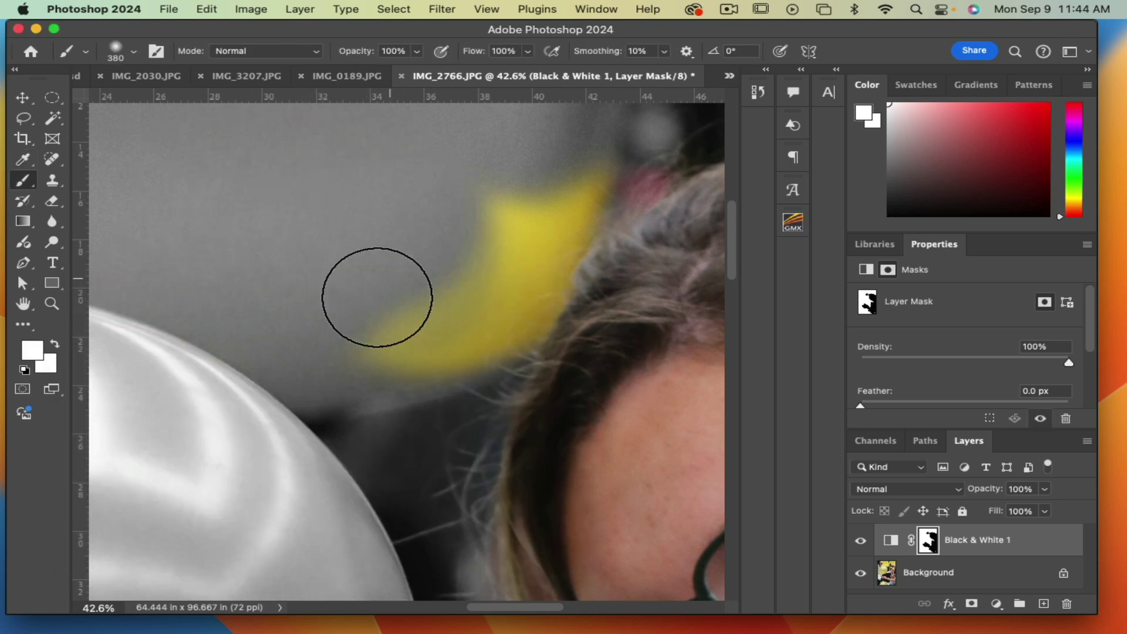
Shrink the brush to 198 px and paint the leftover yellow and pink streaks grey
left_click(134, 52)
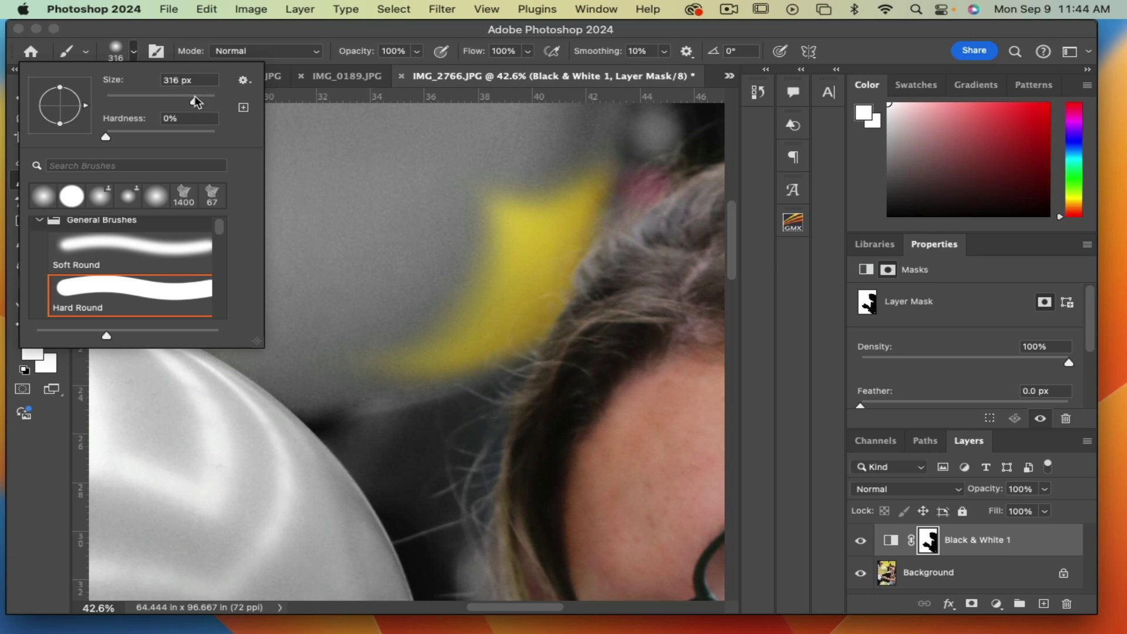
left_click_drag(195, 101, 176, 96)
mouse_move(488, 171)
left_mouse_down()
mouse_move(486, 229)
mouse_move(537, 186)
mouse_move(567, 173)
mouse_move(575, 190)
mouse_move(524, 250)
left_mouse_up()
mouse_move(533, 277)
left_mouse_down()
mouse_move(495, 338)
mouse_move(415, 370)
left_mouse_up()
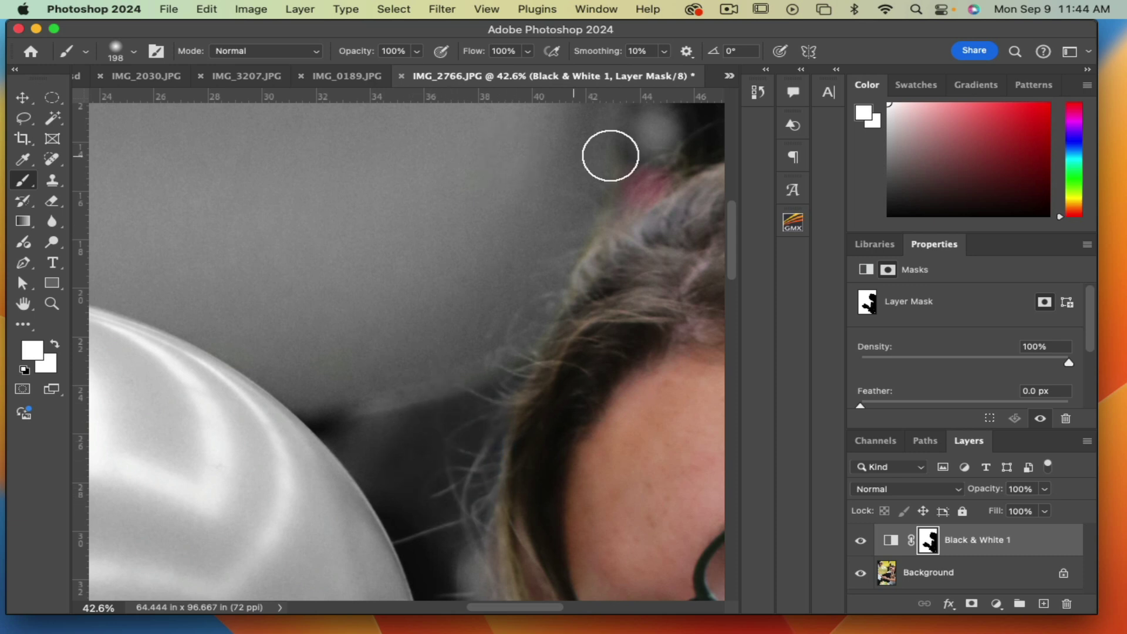
mouse_move(609, 156)
left_mouse_down()
mouse_move(634, 172)
mouse_move(581, 214)
left_mouse_up()
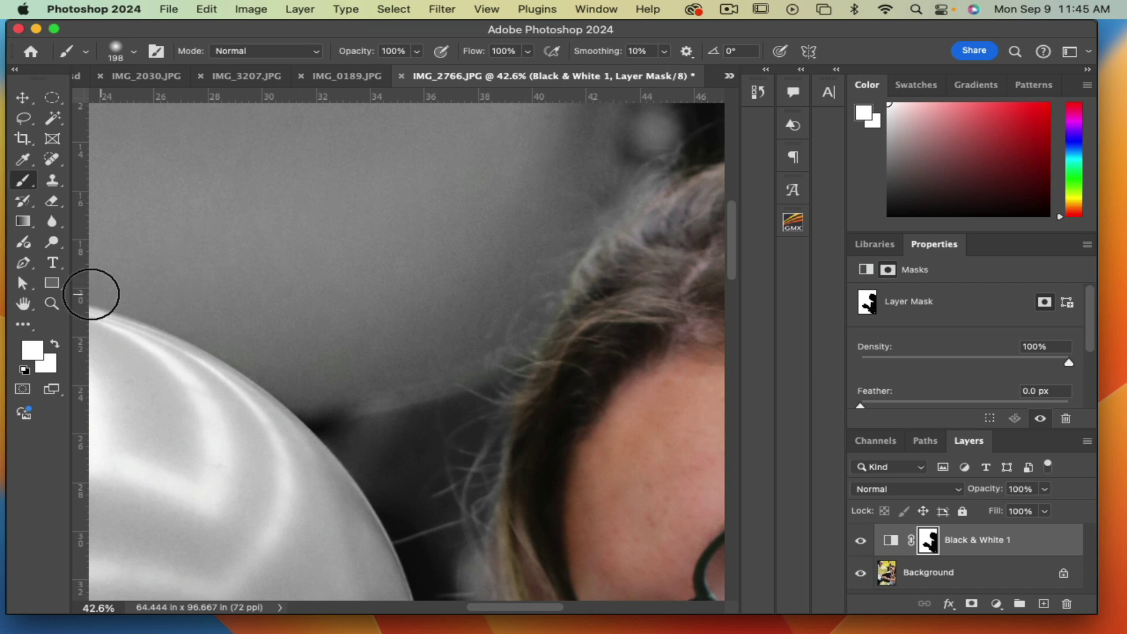
left_click(51, 303)
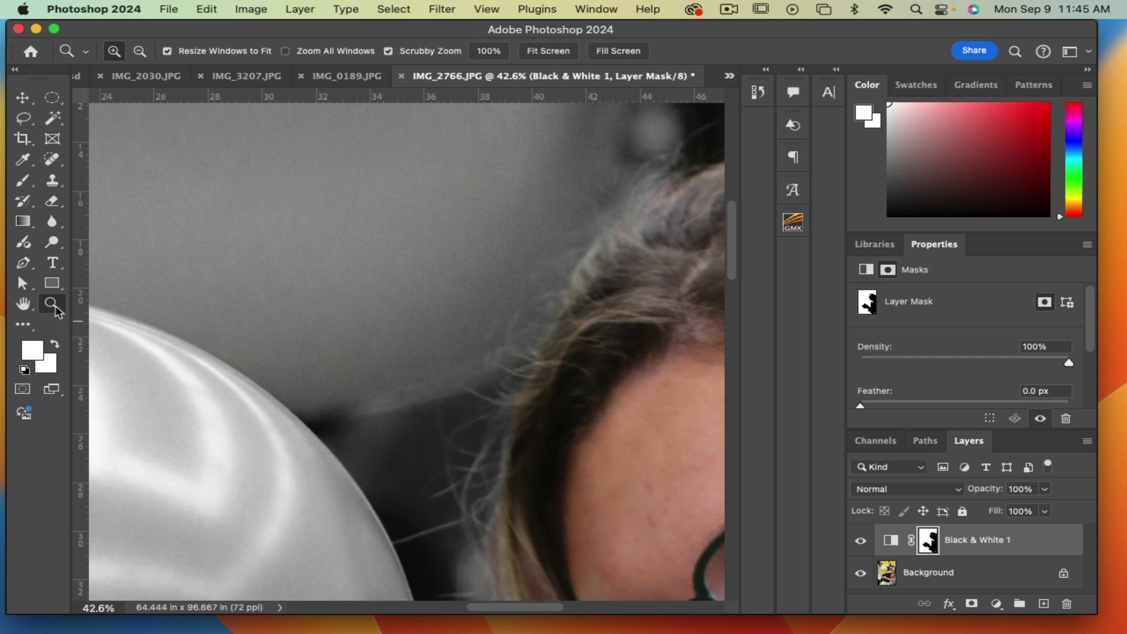
left_click(656, 252)
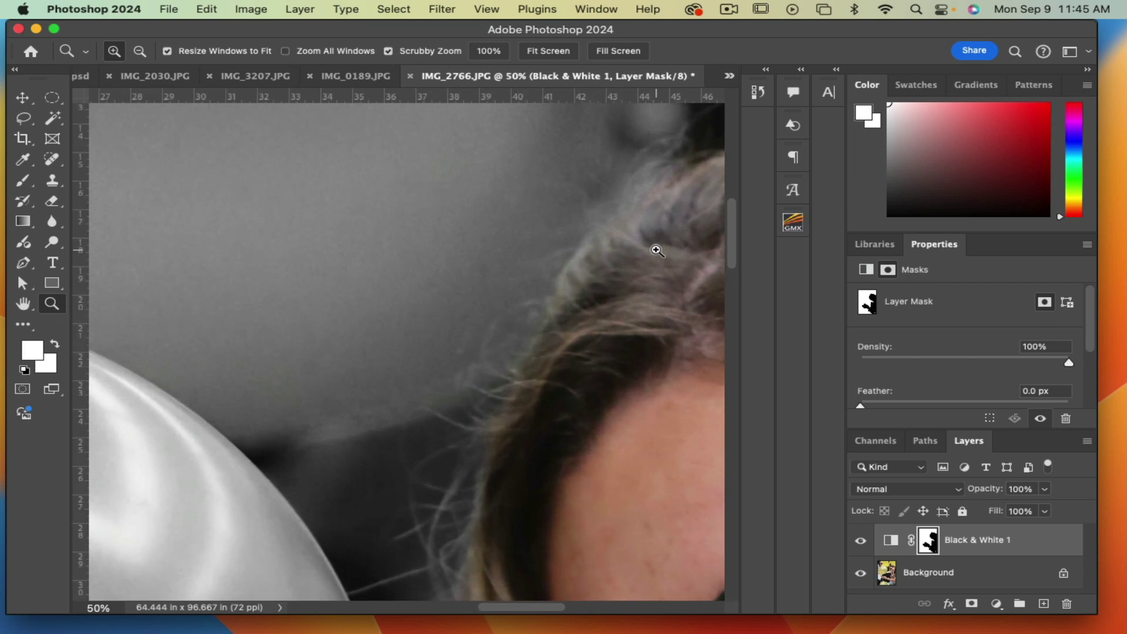
left_click(491, 255)
left_click(493, 317)
left_click(513, 325)
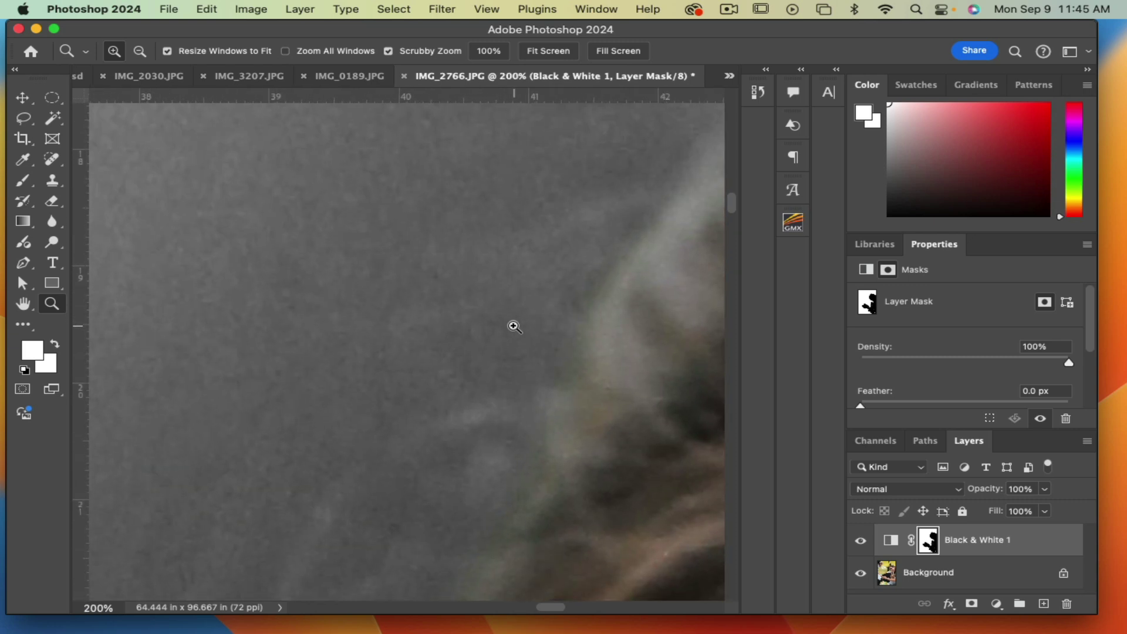
left_click(563, 337)
left_click_drag(562, 337, 553, 345)
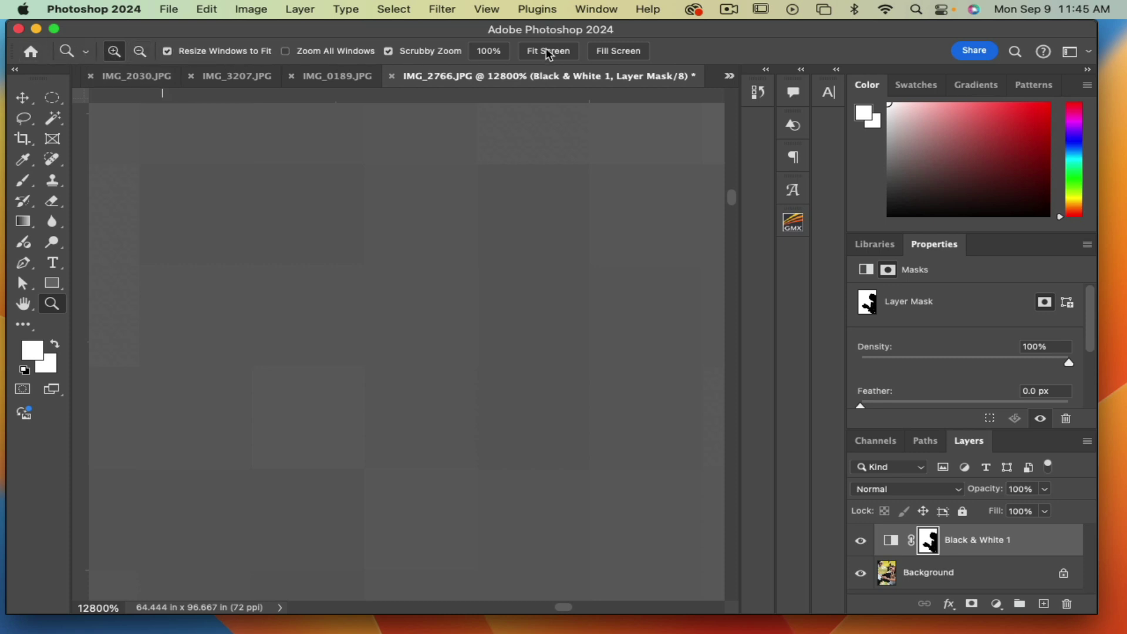
left_click(139, 52)
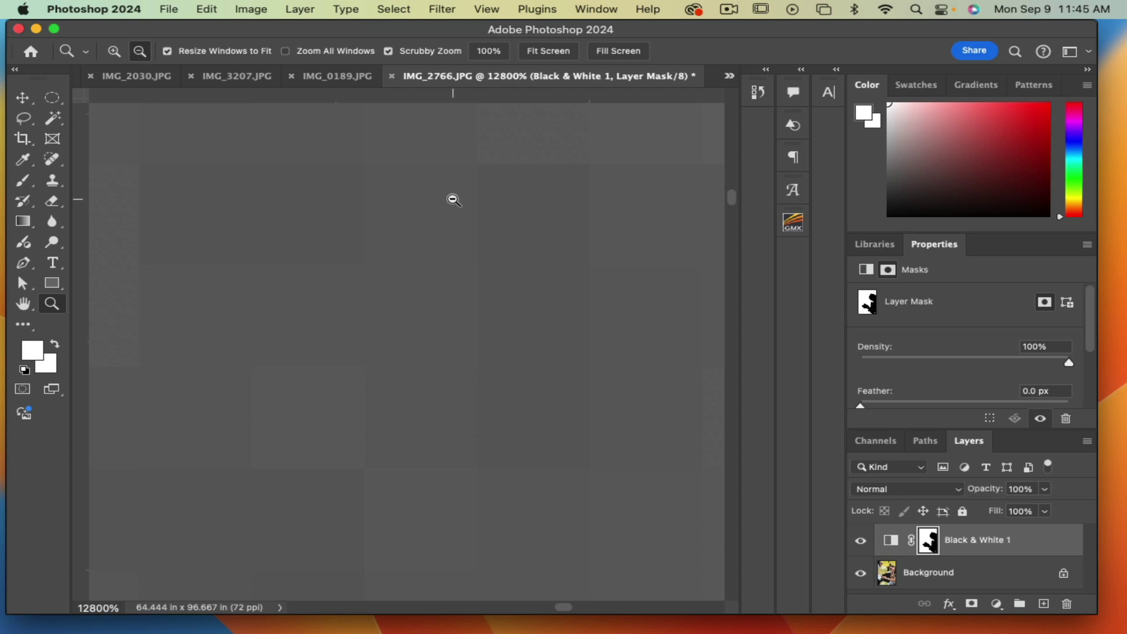
left_click_drag(454, 201, 443, 185)
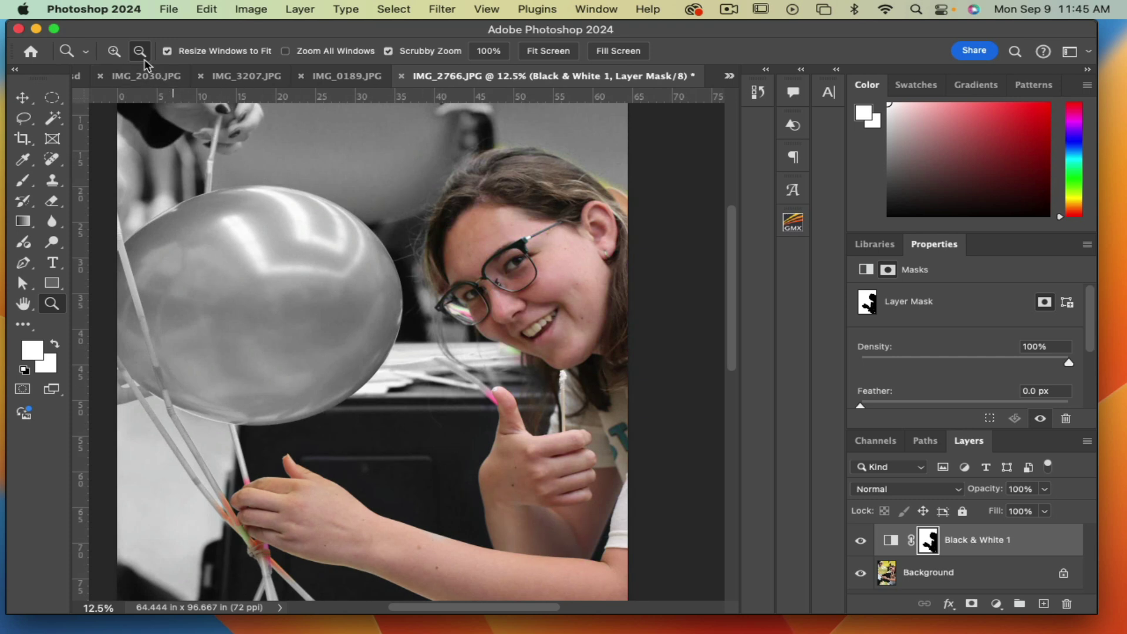
left_click(113, 51)
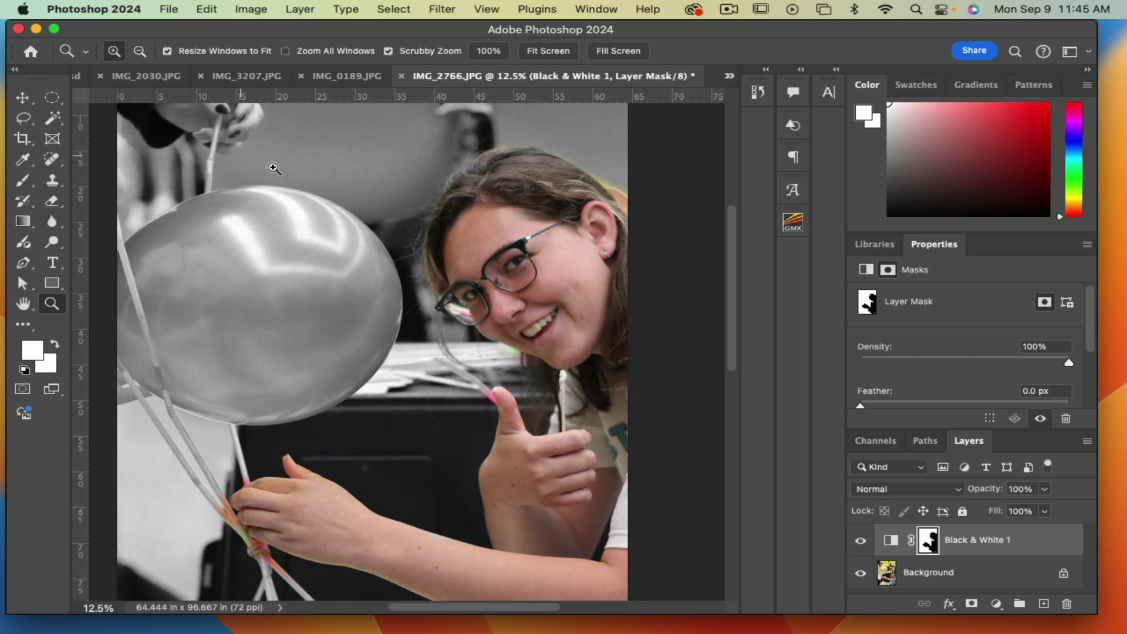
left_click_drag(433, 464, 442, 468)
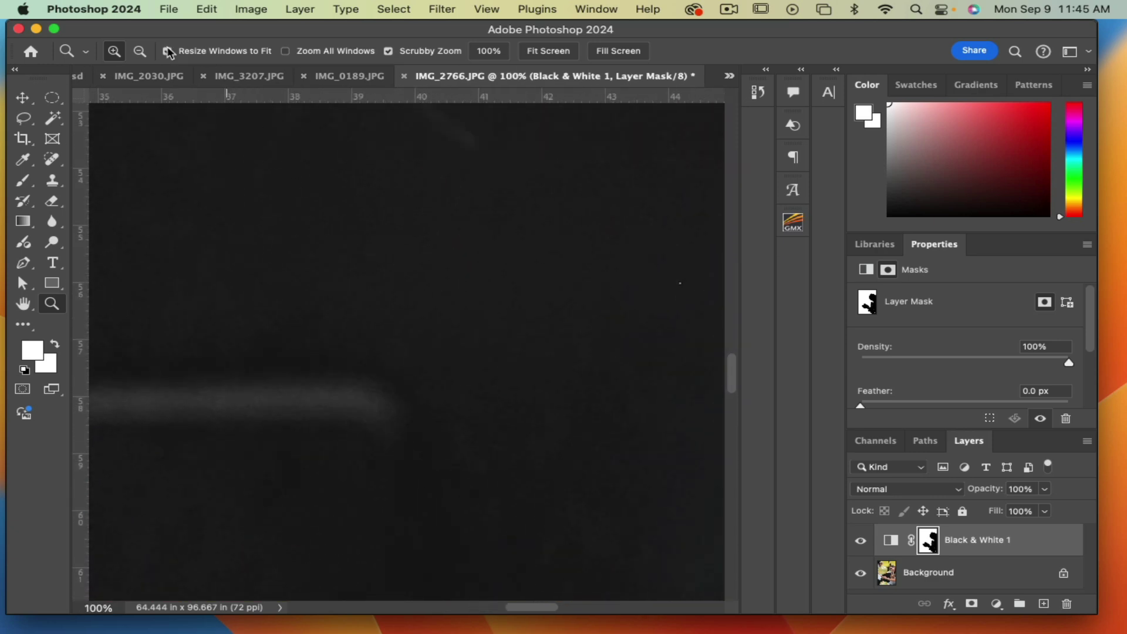
left_click(139, 51)
left_click_drag(492, 297, 491, 295)
left_click(489, 295)
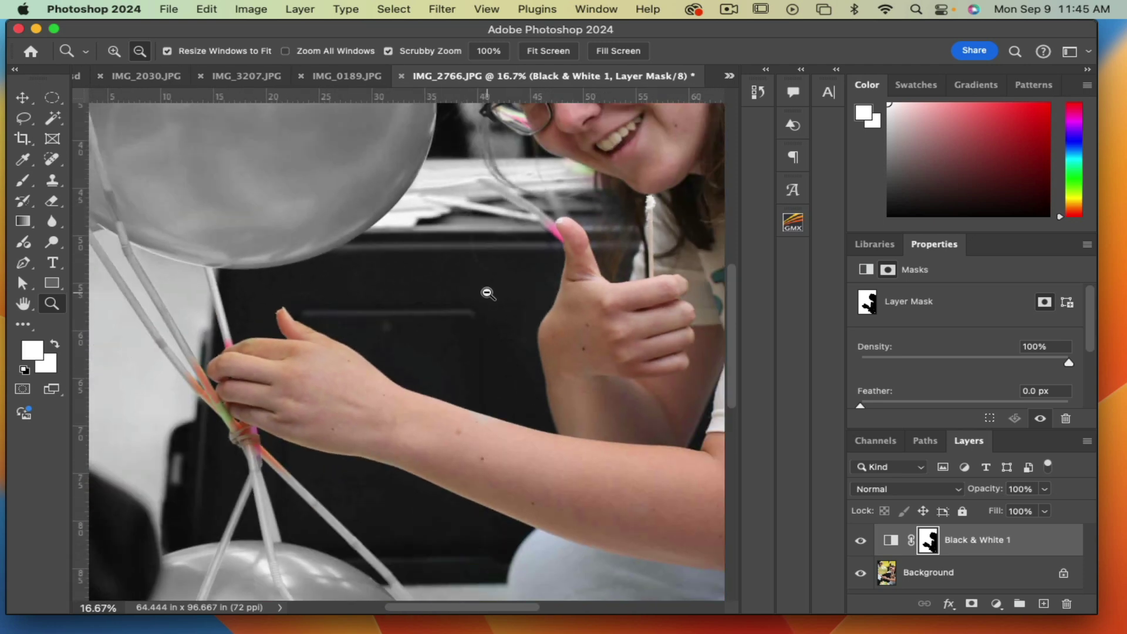
left_click(113, 51)
left_click(365, 490)
left_click(284, 498)
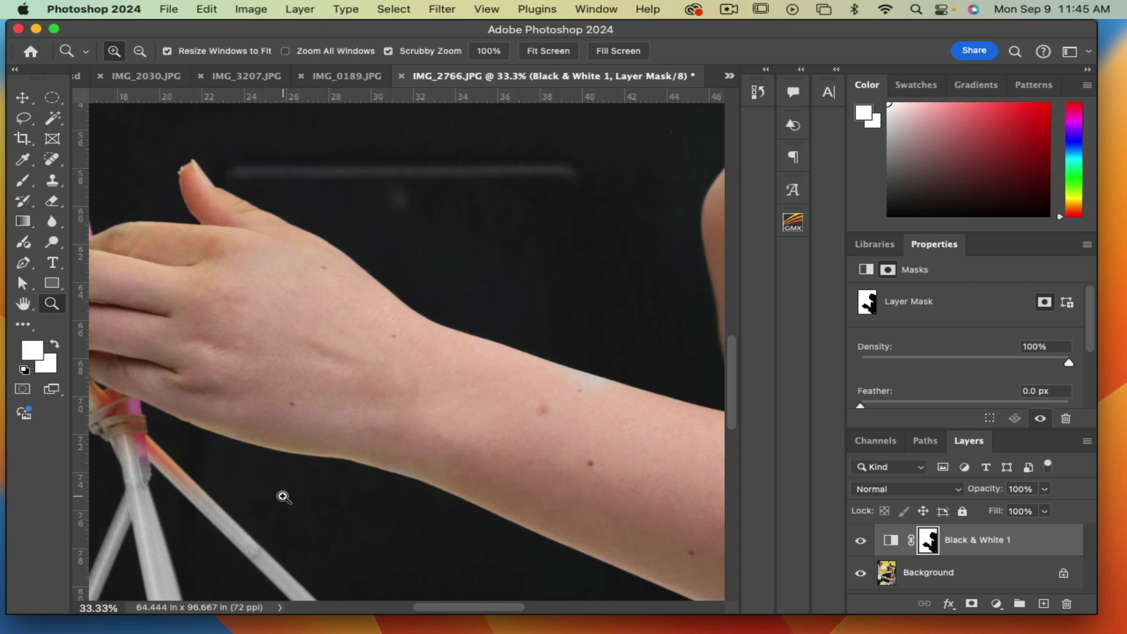
left_click(284, 498)
left_click(285, 493)
left_click(357, 458)
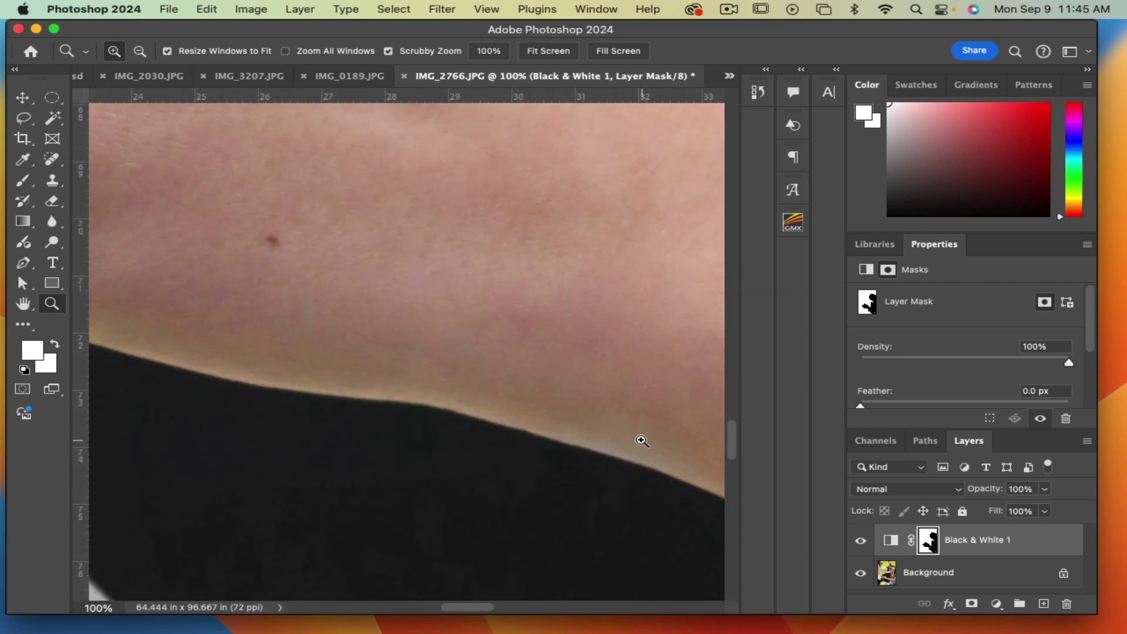
Select the Brush, shrink it to 47 px, and set black as the foreground colour
left_click(24, 179)
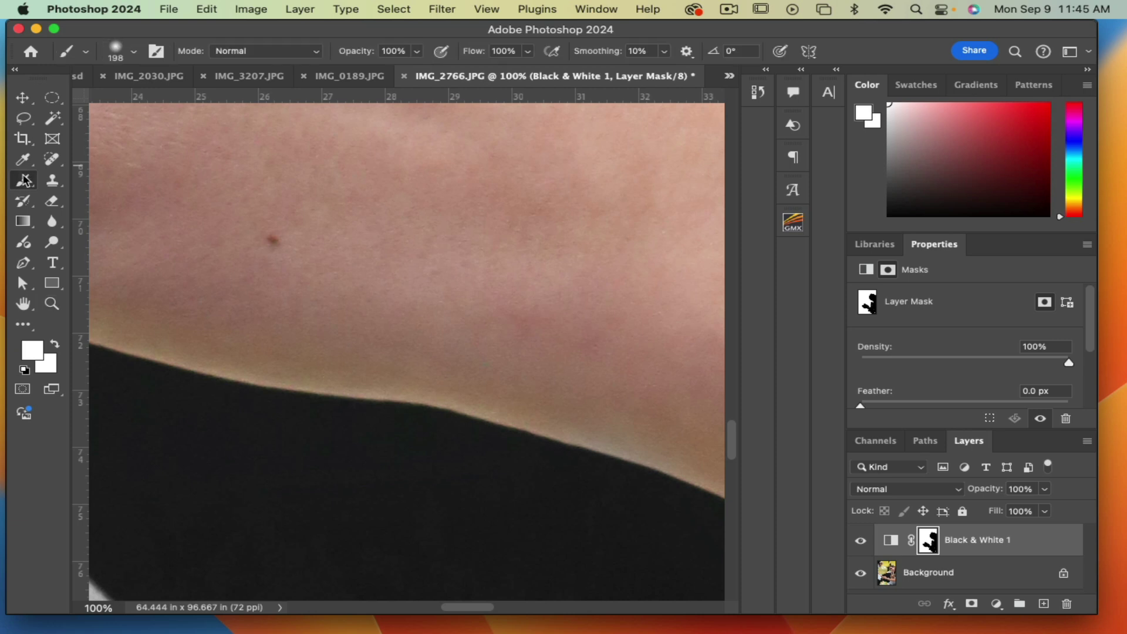
left_click(115, 53)
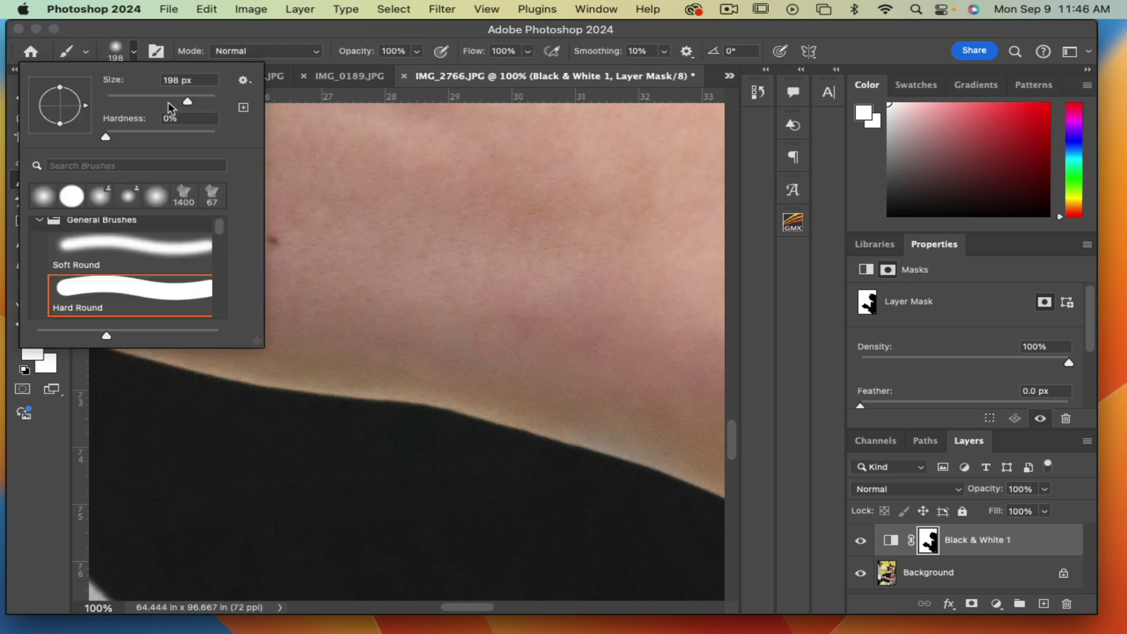
left_click_drag(168, 101, 130, 103)
left_click(452, 342)
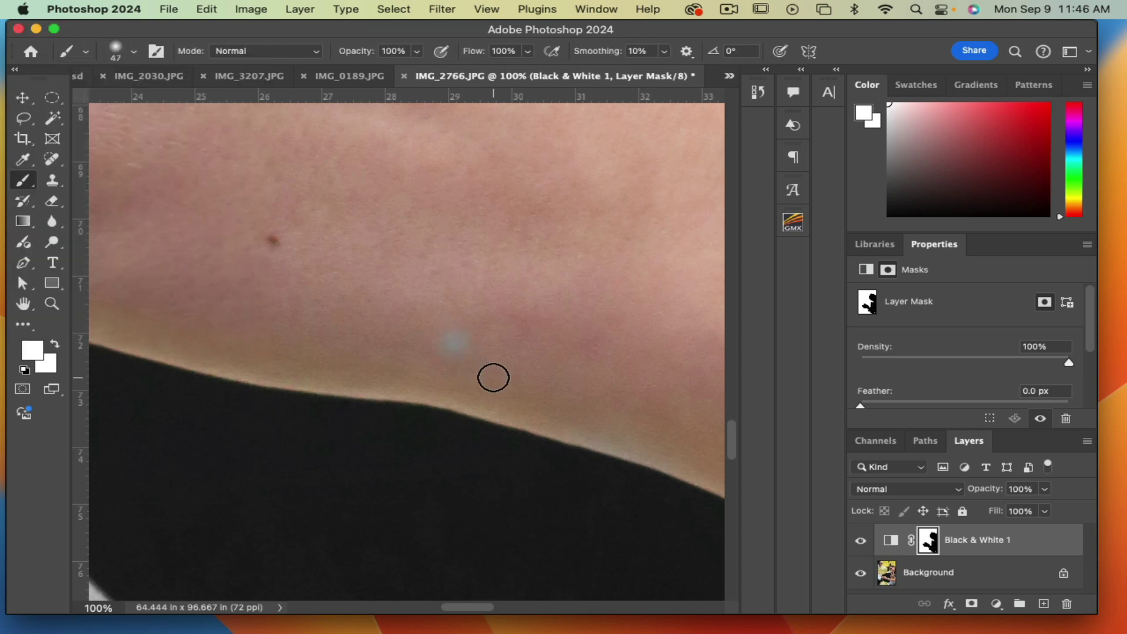
left_click(34, 351)
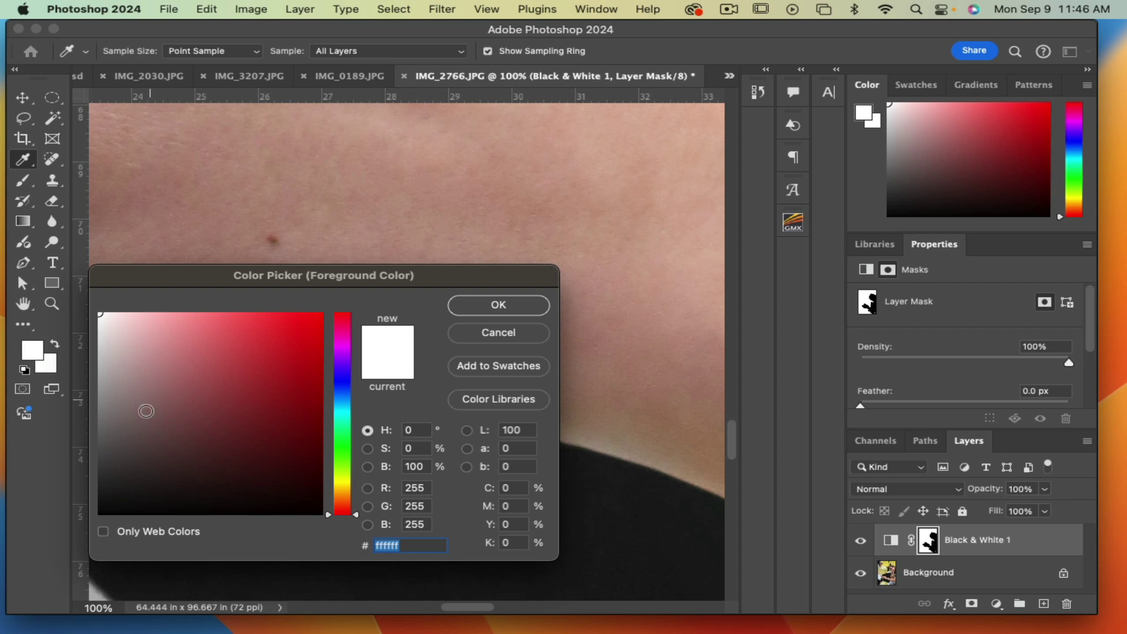
left_click_drag(146, 410, 79, 533)
left_click(469, 308)
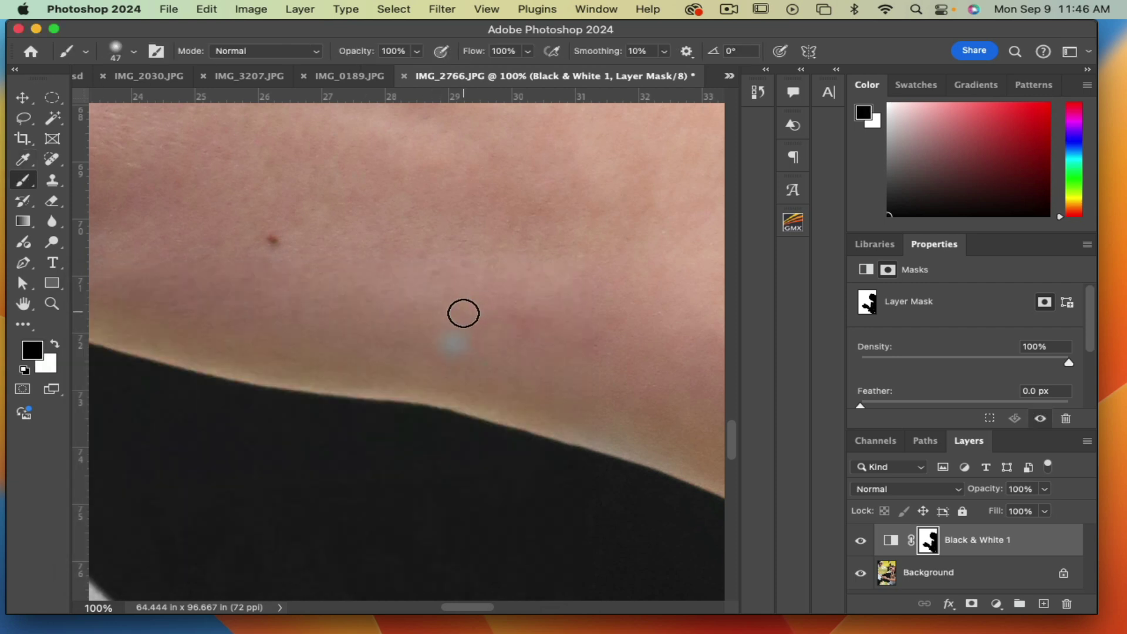